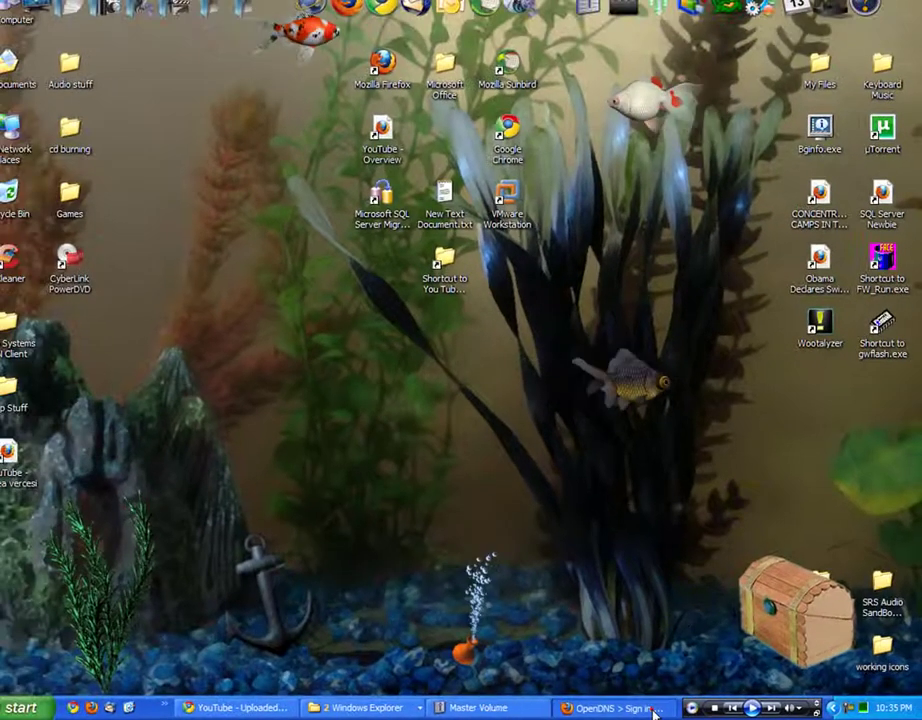
Switch to Firefox and sign in to the OpenDNS Dashboard with the credentials already filled in, staying signed in
click(655, 710)
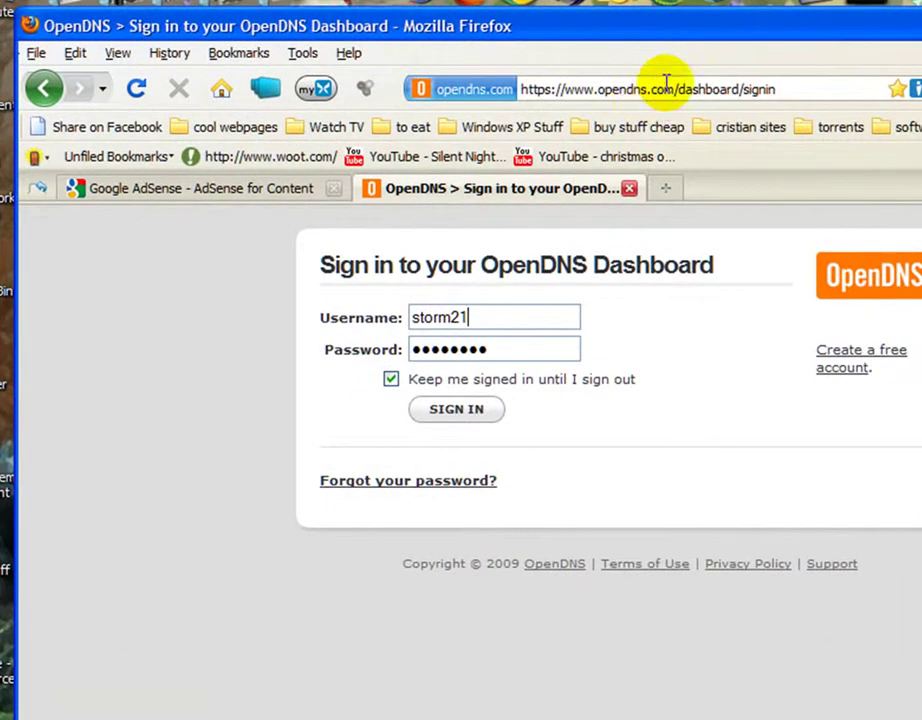
click(665, 88)
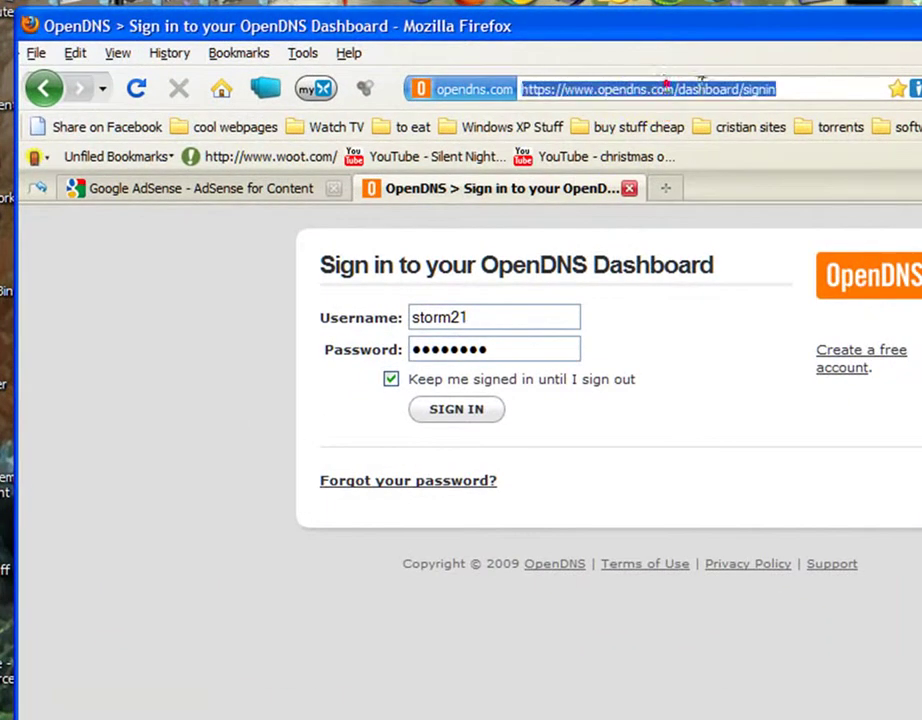
click(781, 89)
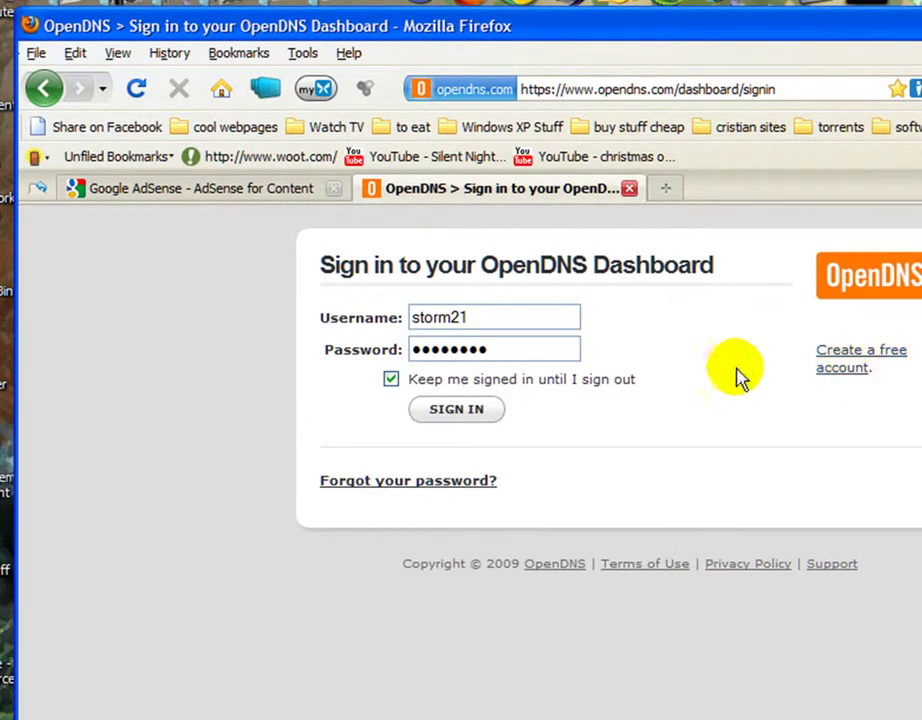
click(452, 412)
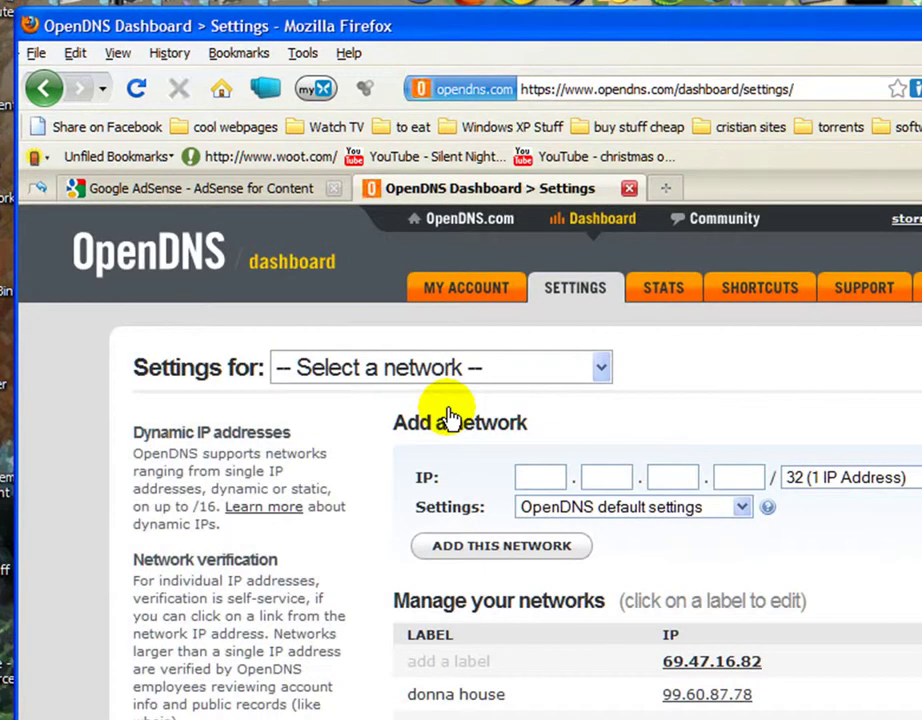
Look through the networks available in the settings and view the account information page
click(541, 377)
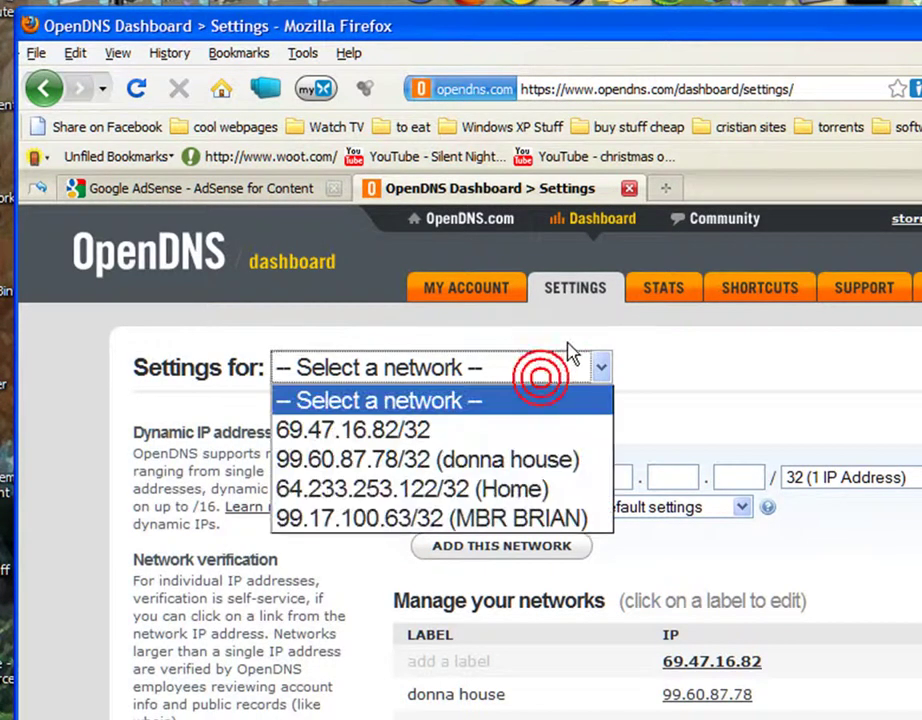
click(572, 337)
click(475, 293)
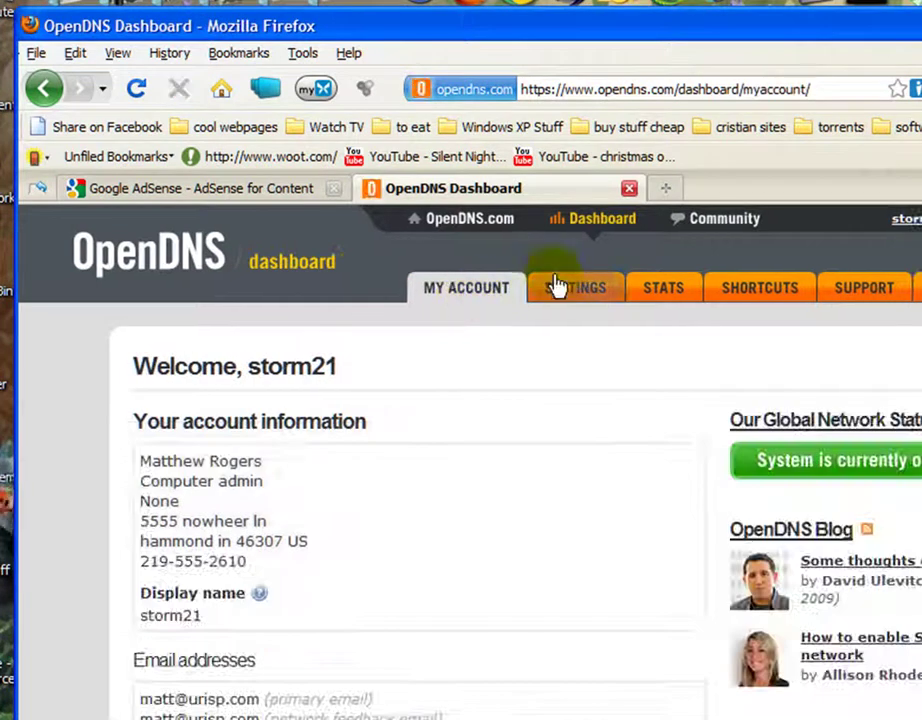
click(585, 303)
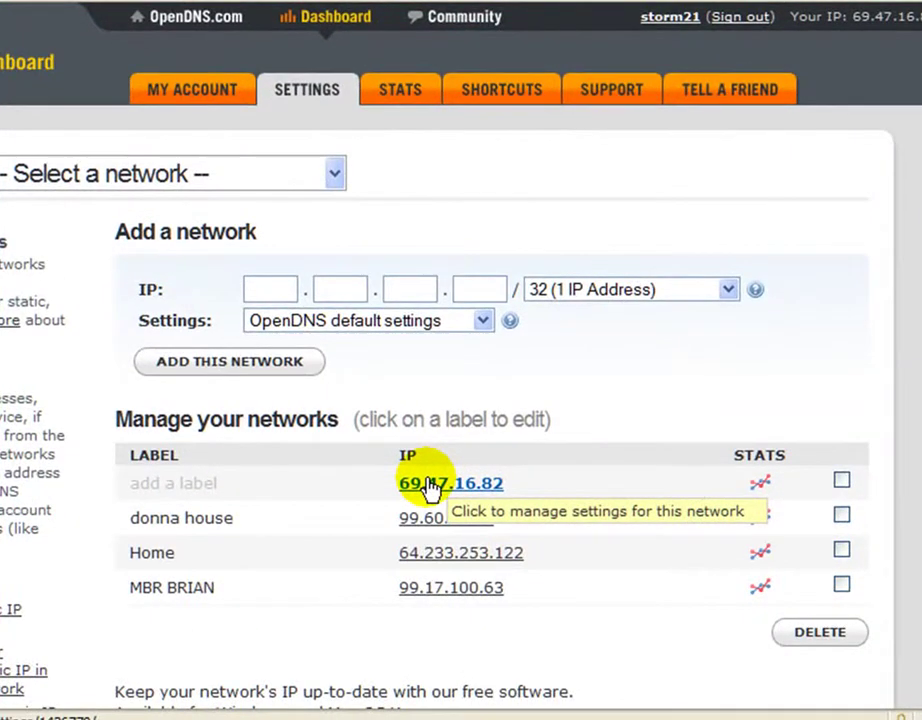
click(842, 482)
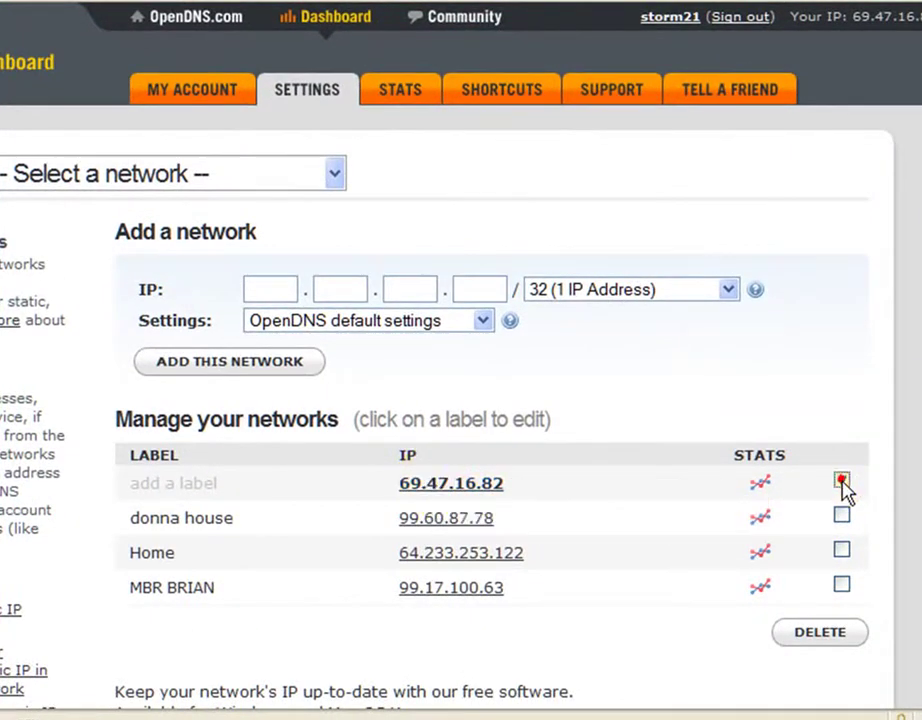
click(826, 638)
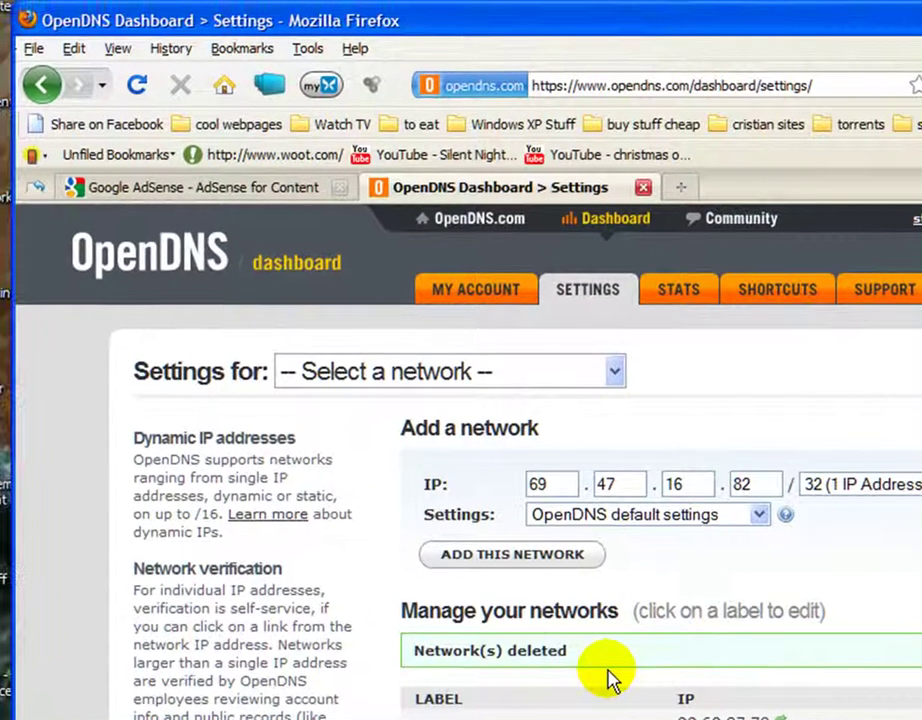
Add the single-address network 69.47.16.82 with OpenDNS default settings, named THEDIYPC and marked as having a dynamic IP
click(558, 484)
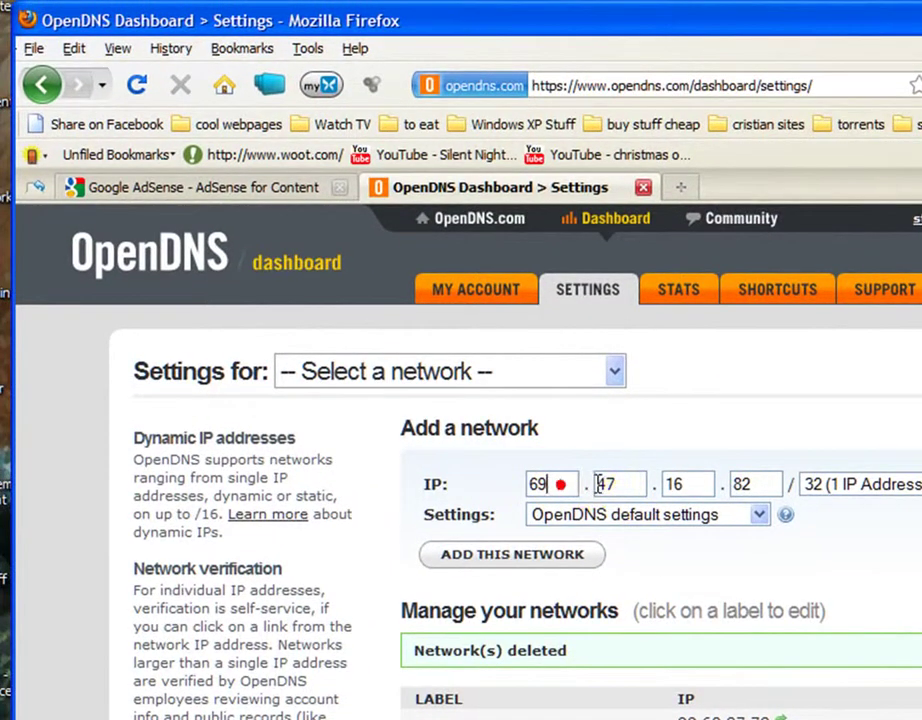
click(622, 484)
click(779, 483)
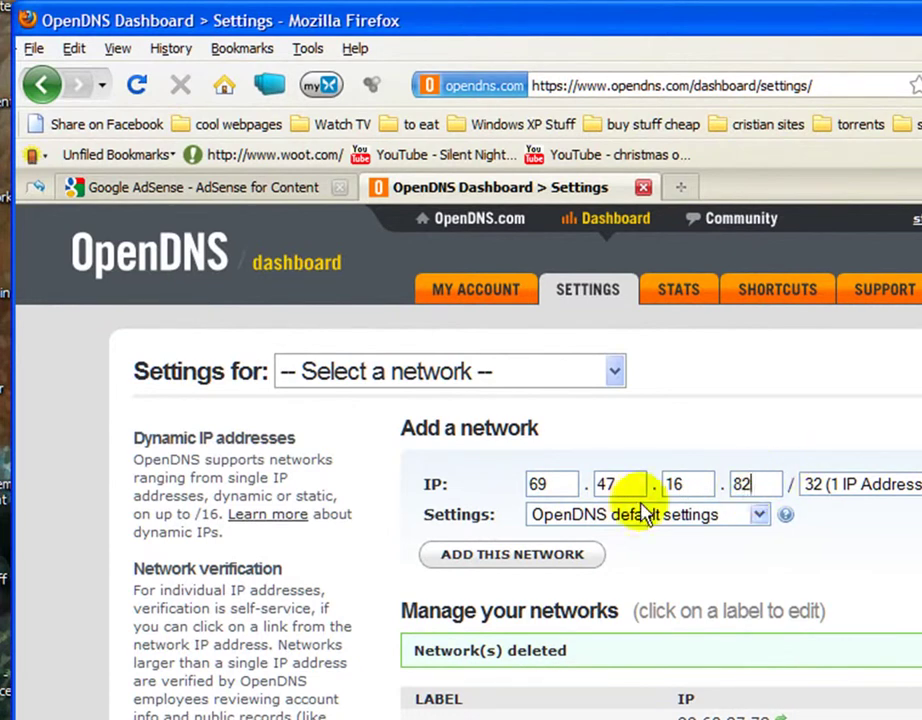
click(512, 556)
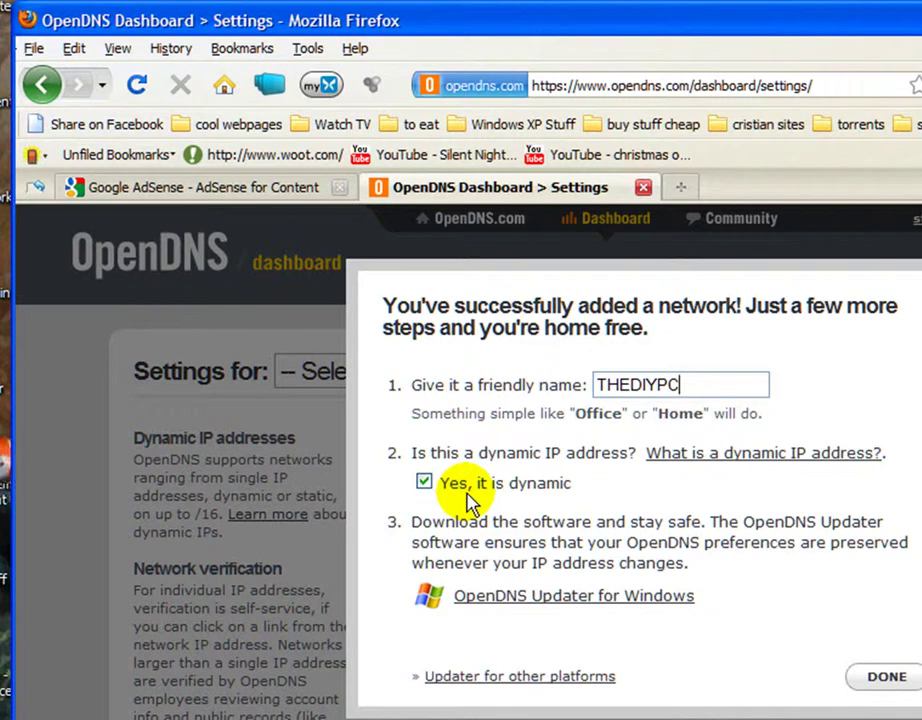
click(423, 482)
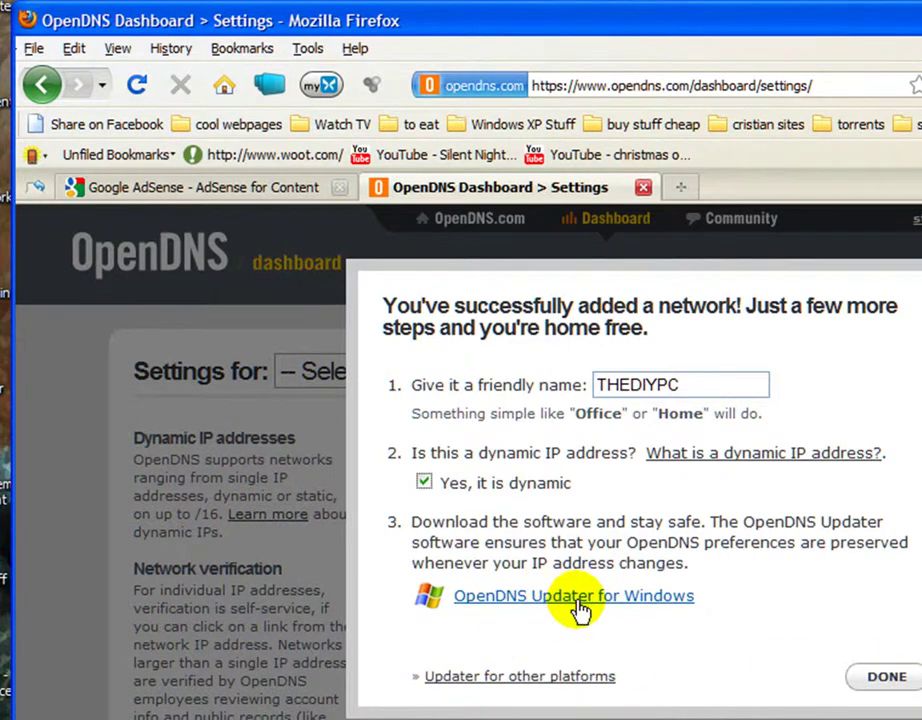
Download the OpenDNS Updater for Windows and run OpenDNS-Updater-2.2.exe, accepting the security warnings
click(579, 603)
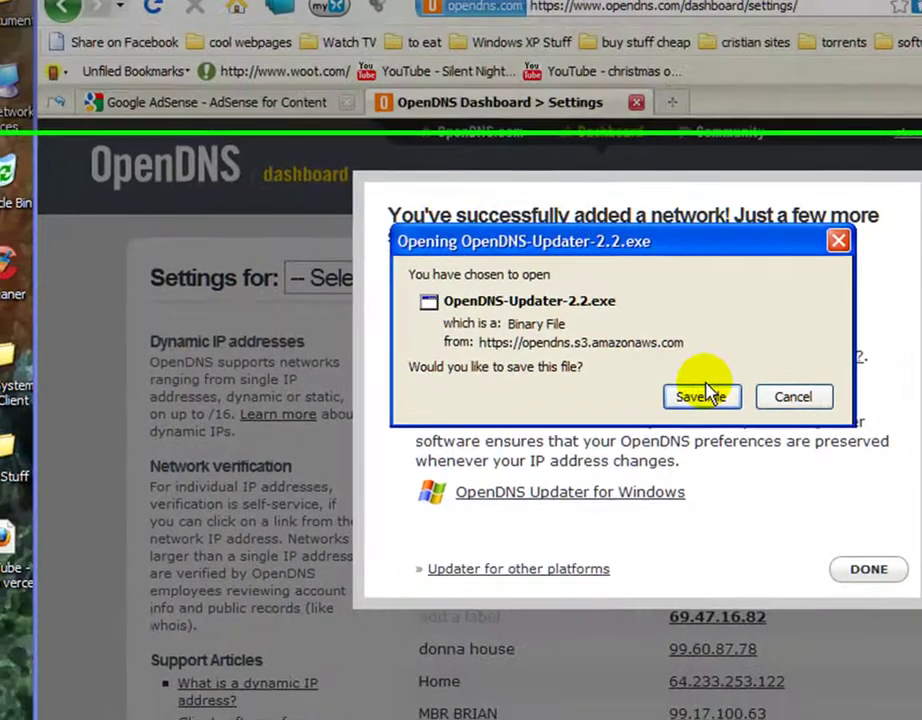
click(708, 496)
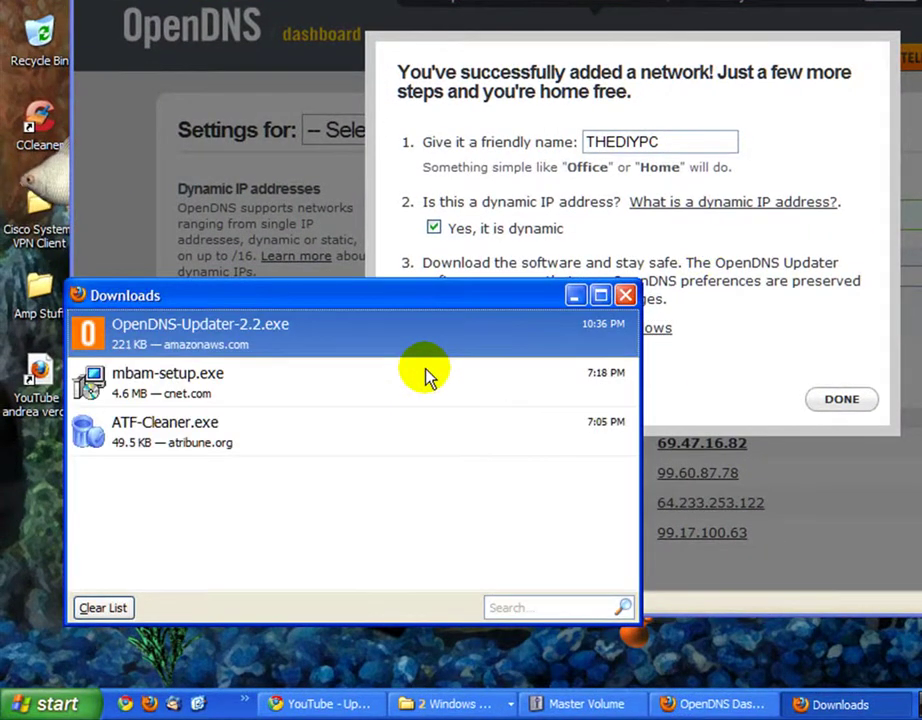
double_click(389, 348)
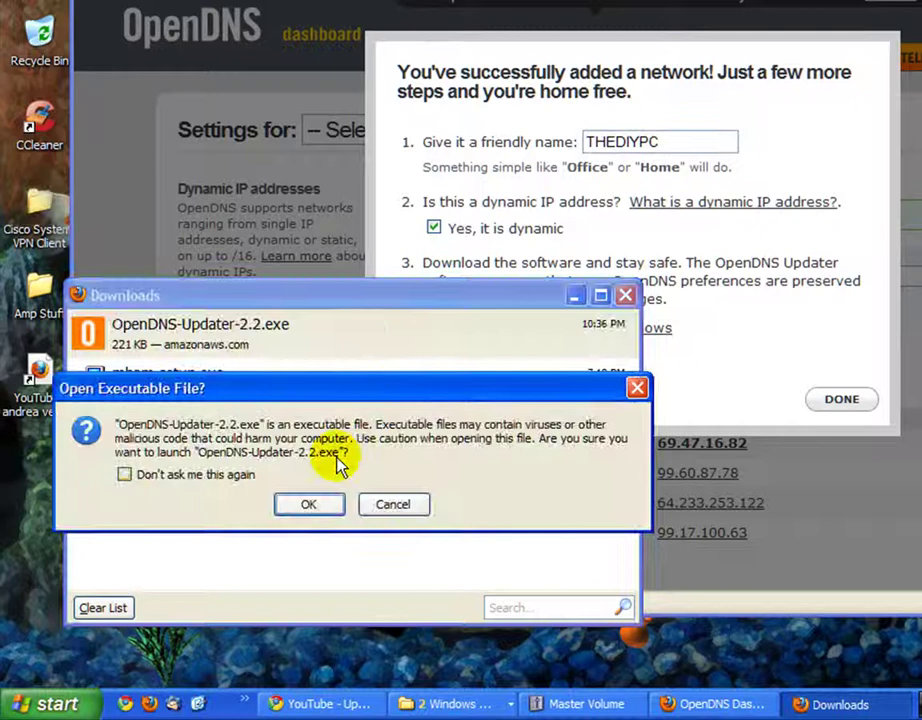
click(303, 508)
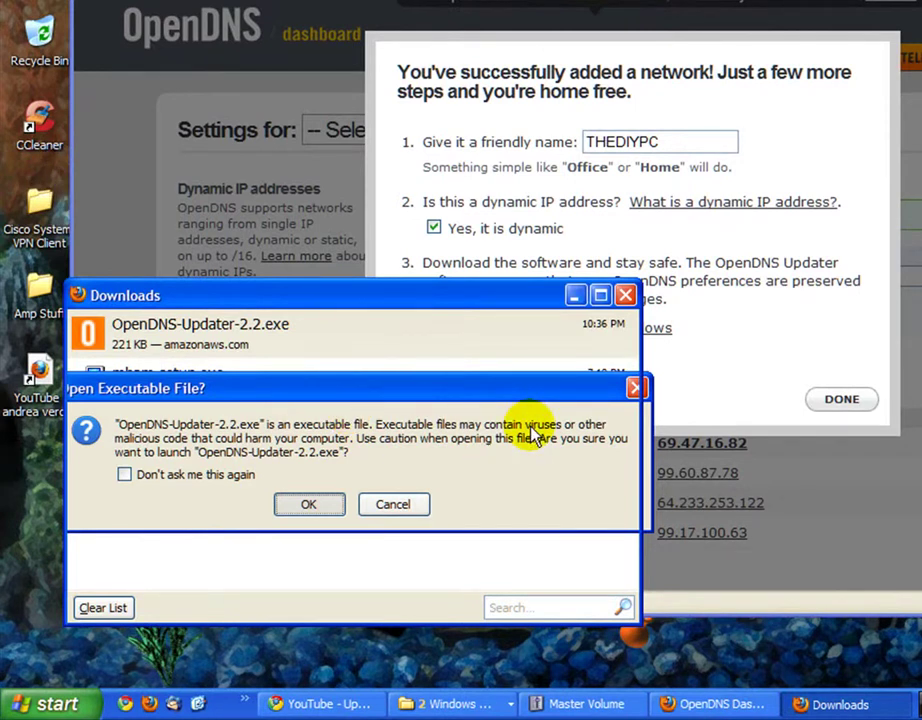
key(Return)
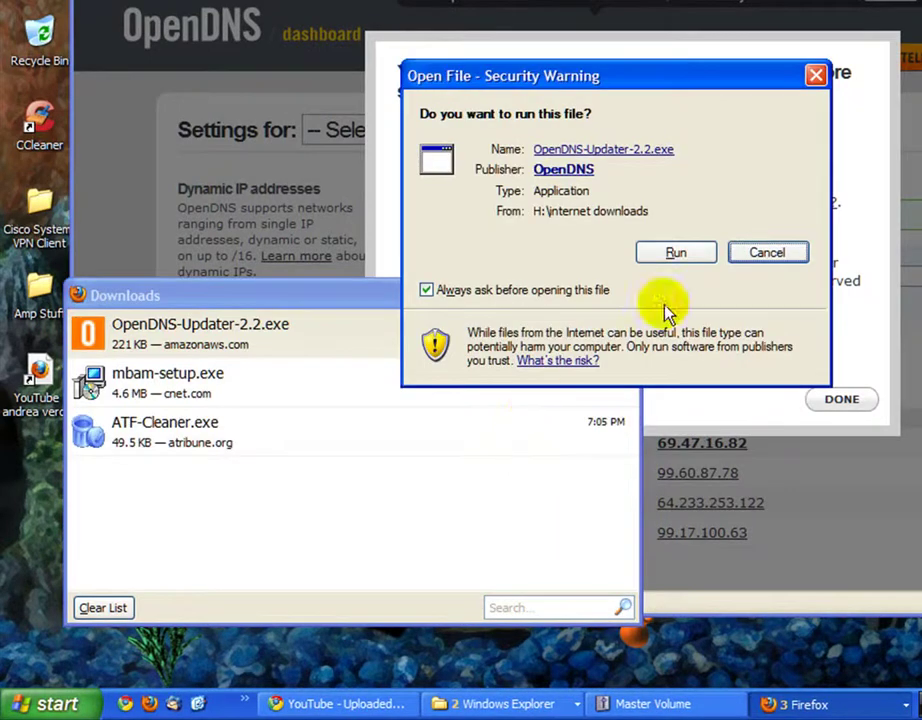
click(678, 255)
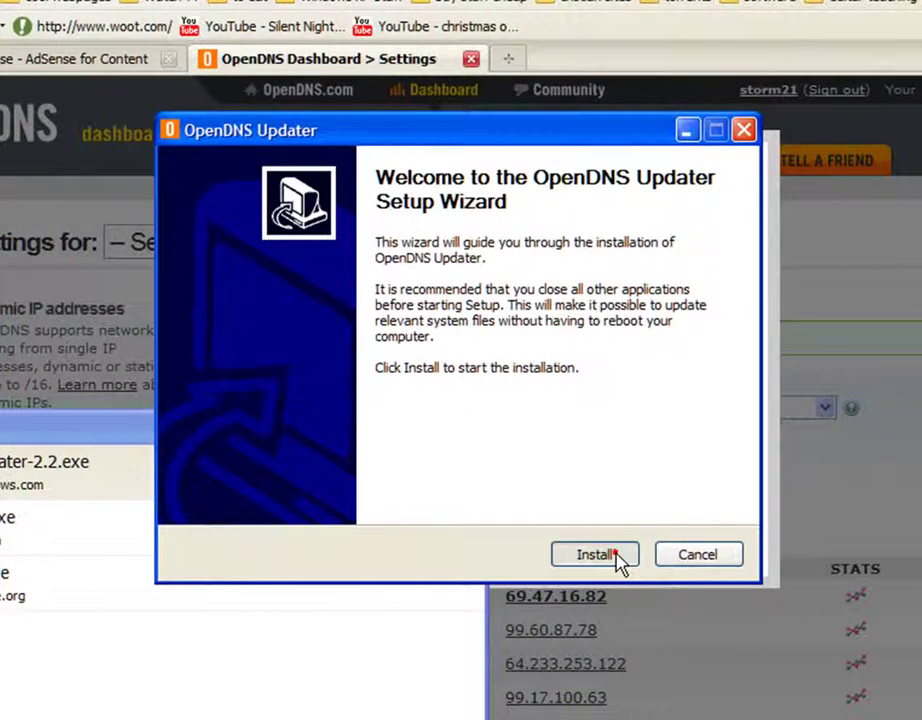
Install the OpenDNS Updater and finish its setup wizard with the option to start the program enabled
click(658, 516)
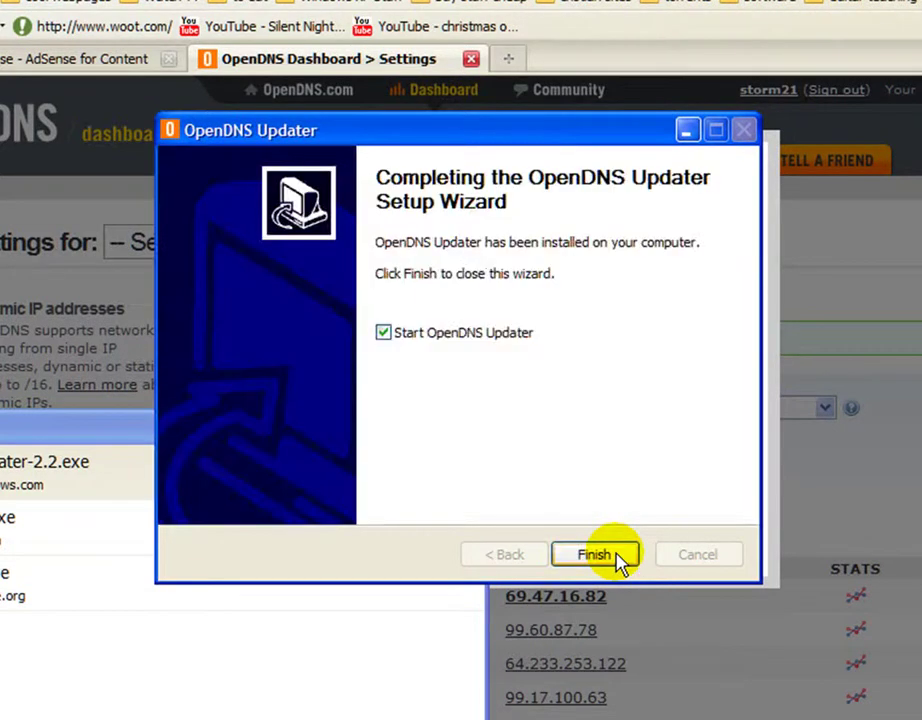
drag(385, 335, 420, 362)
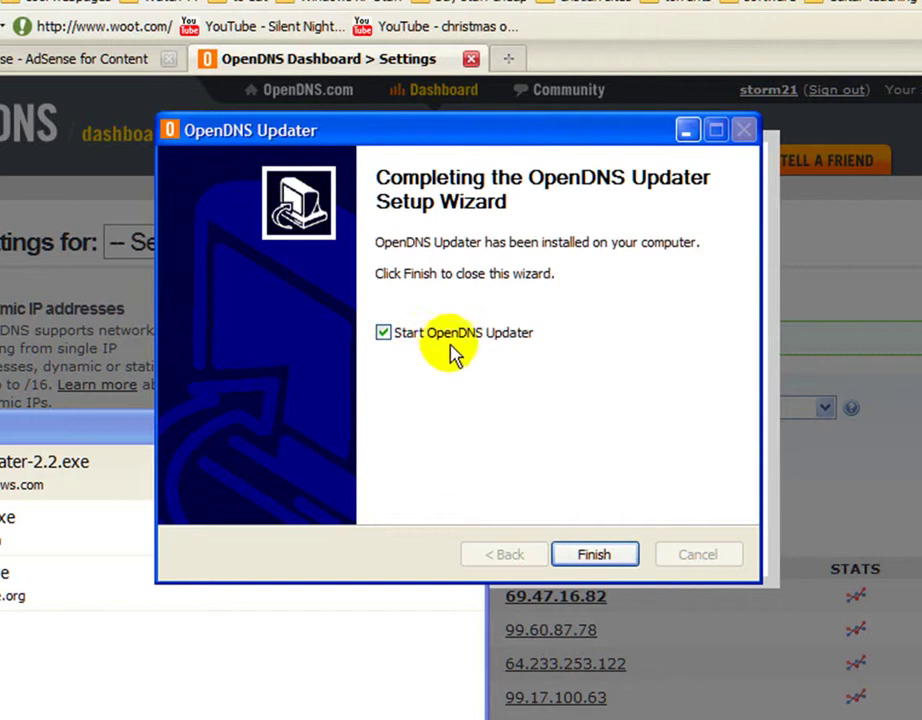
click(596, 556)
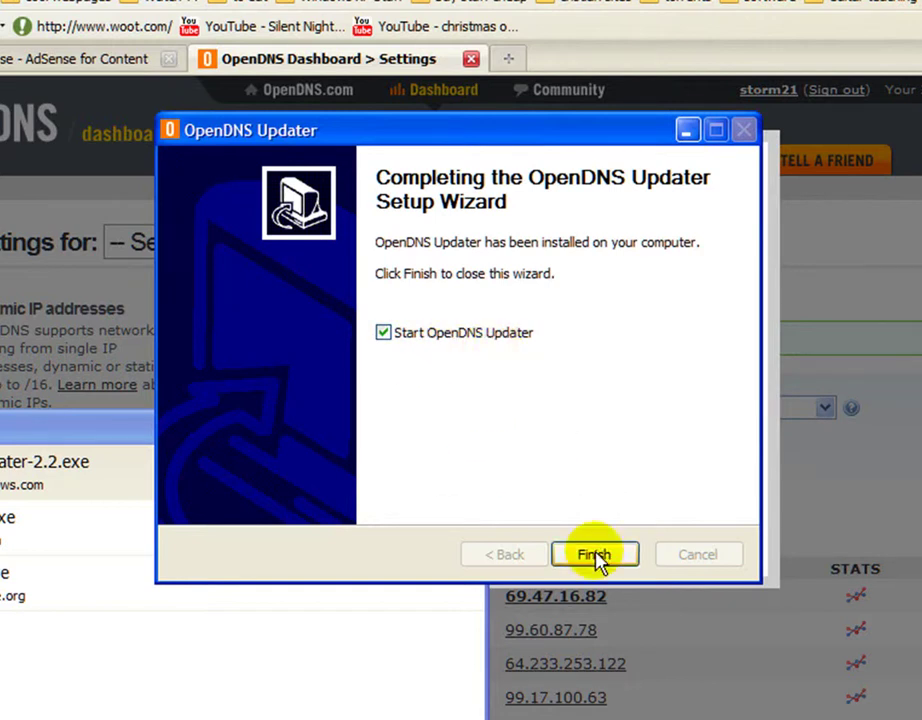
click(596, 556)
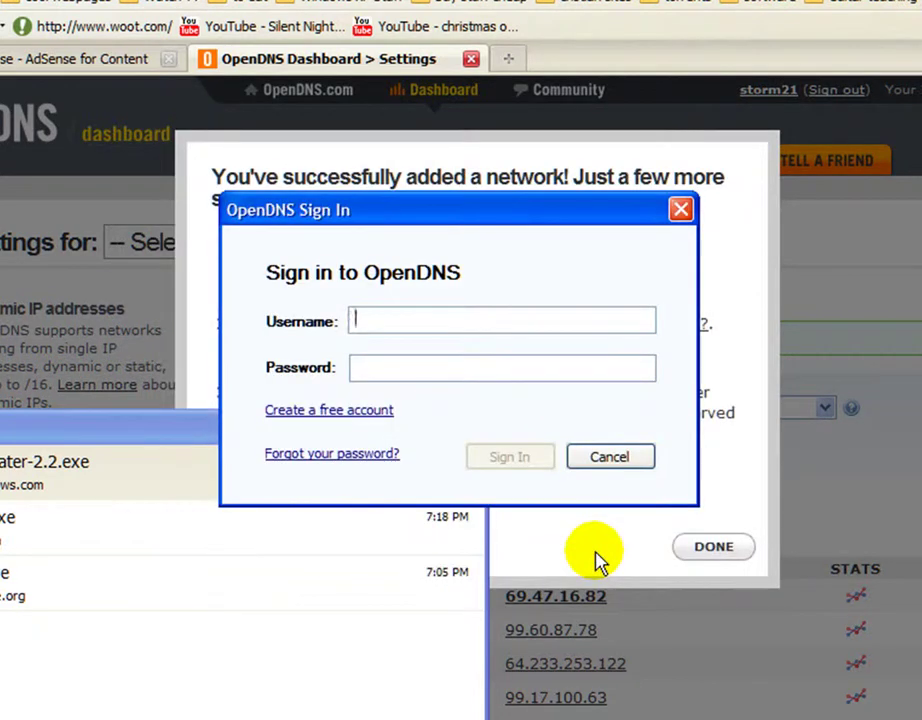
Sign in to the OpenDNS Updater with the account username and password, and select Home as the dynamic IP network
text(storm)
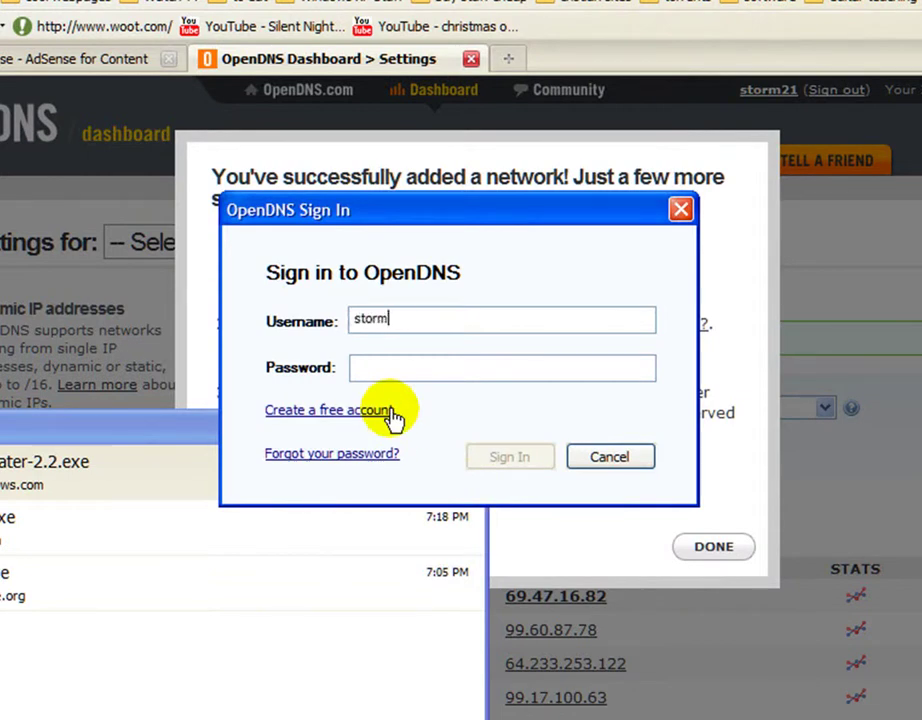
text(21)
key(Tab)
text(s)
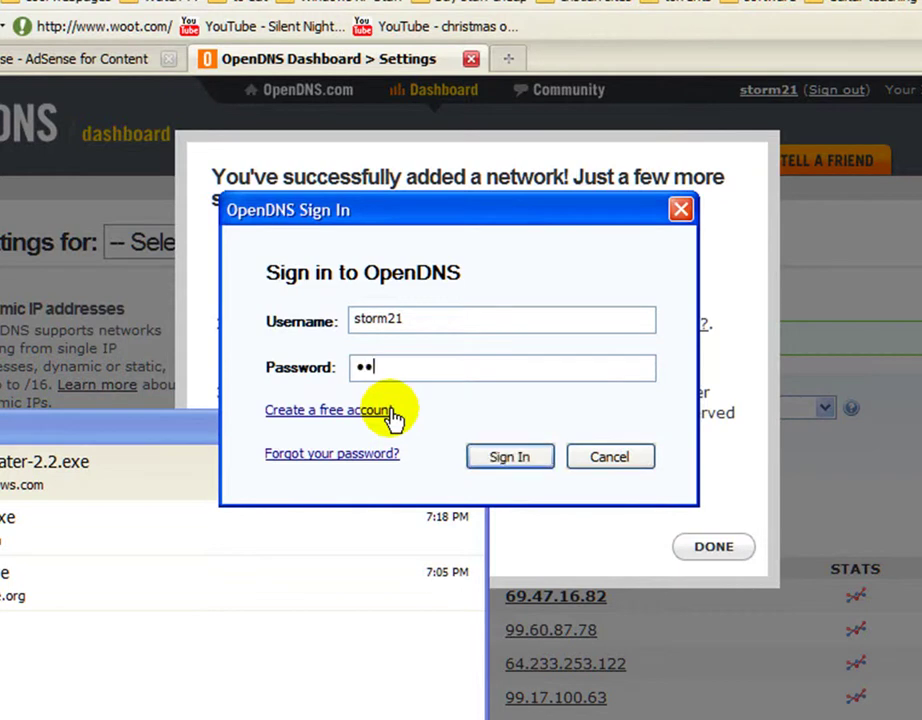
text(•••••••)
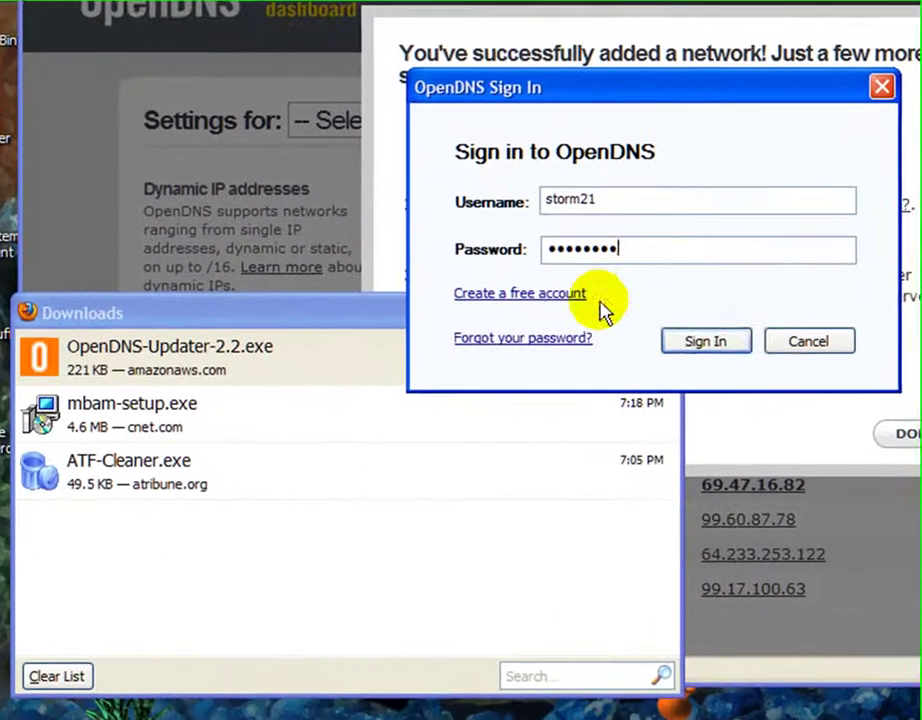
click(732, 343)
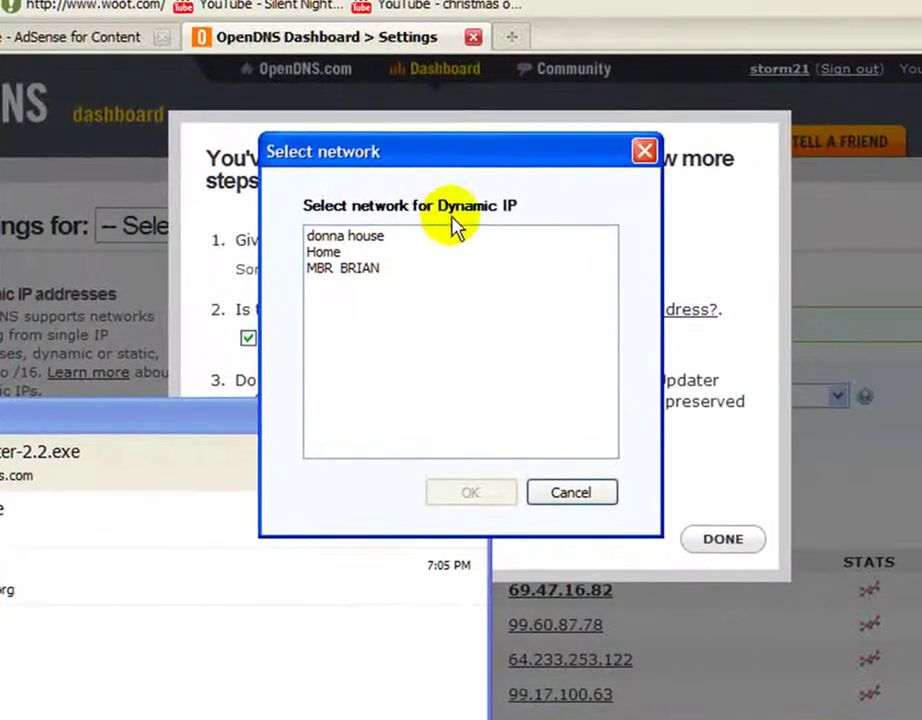
click(338, 252)
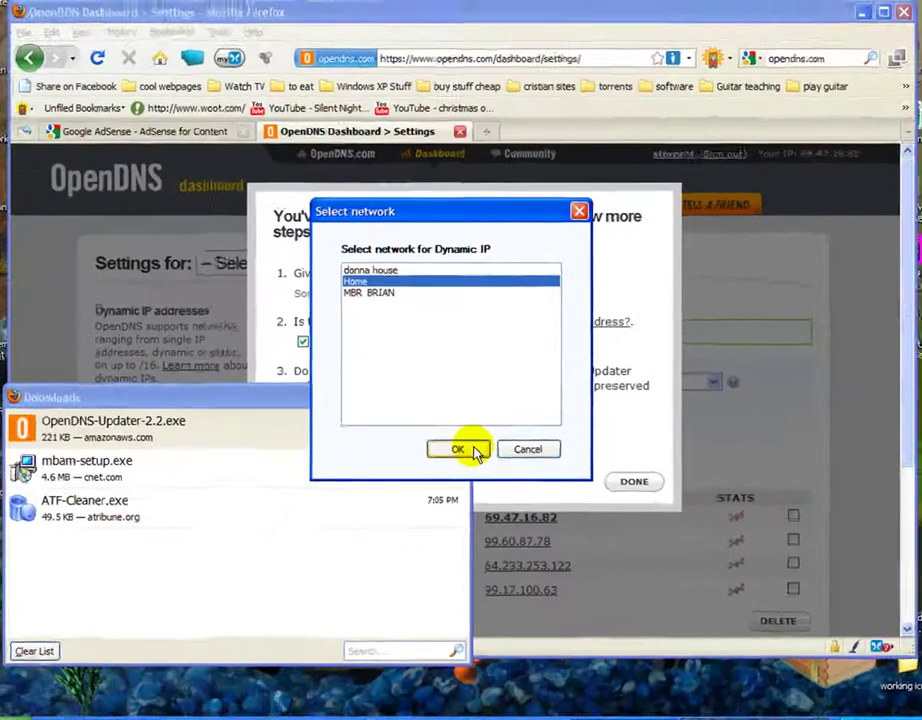
click(470, 492)
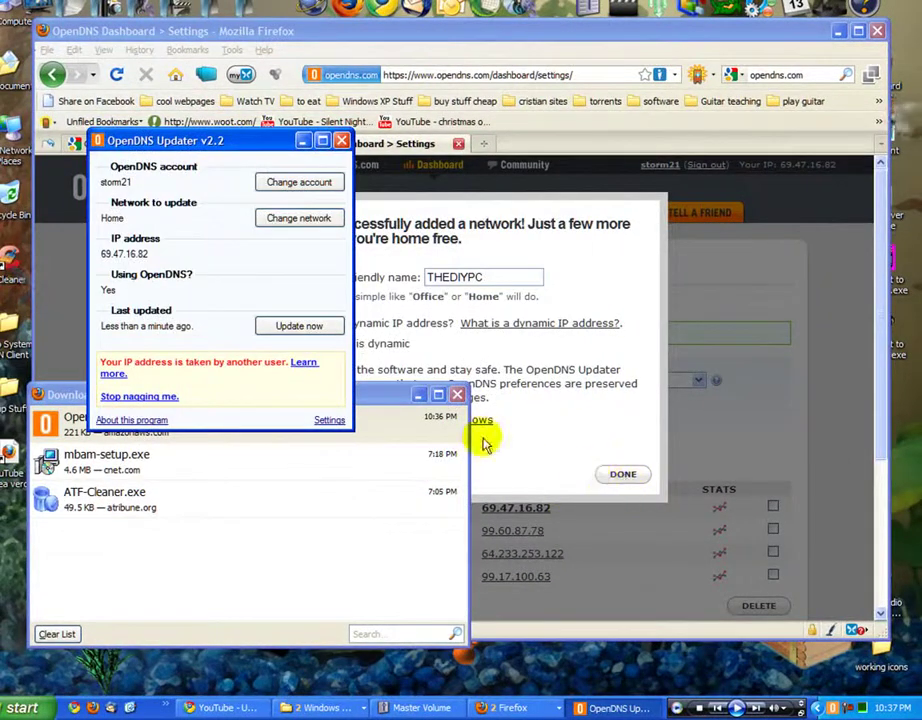
Complete the new network's setup dialog in the dashboard and close the OpenDNS Updater window
click(623, 474)
click(612, 707)
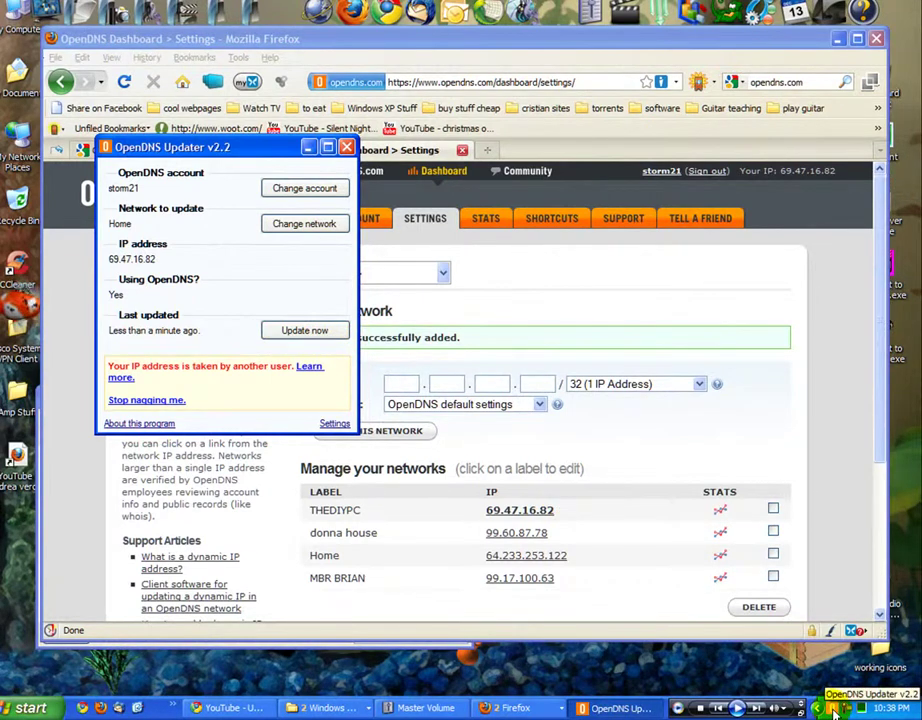
click(345, 150)
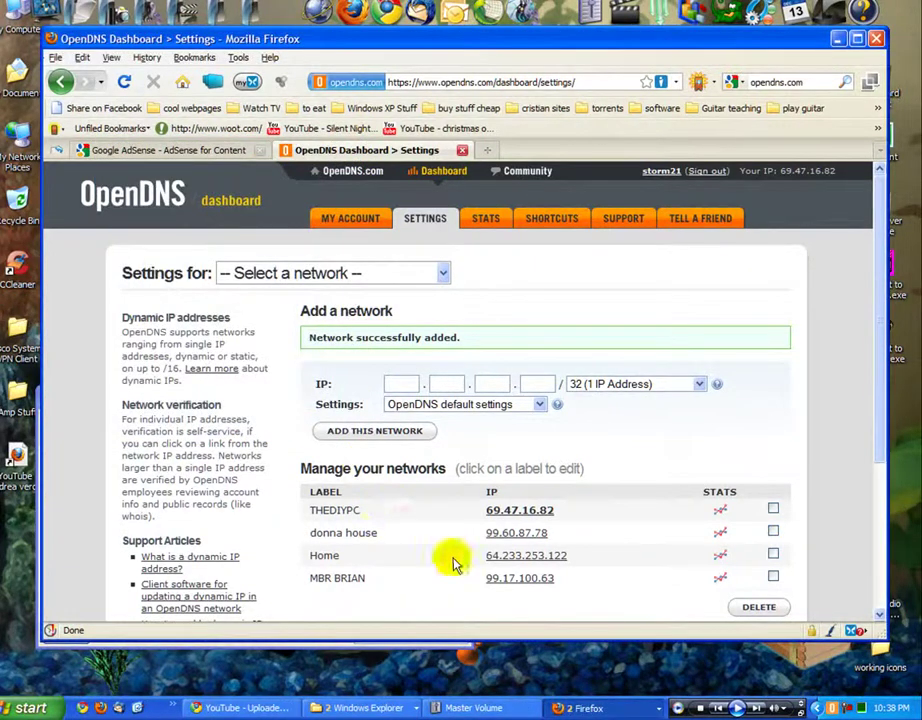
scroll(356, 530, down, 2)
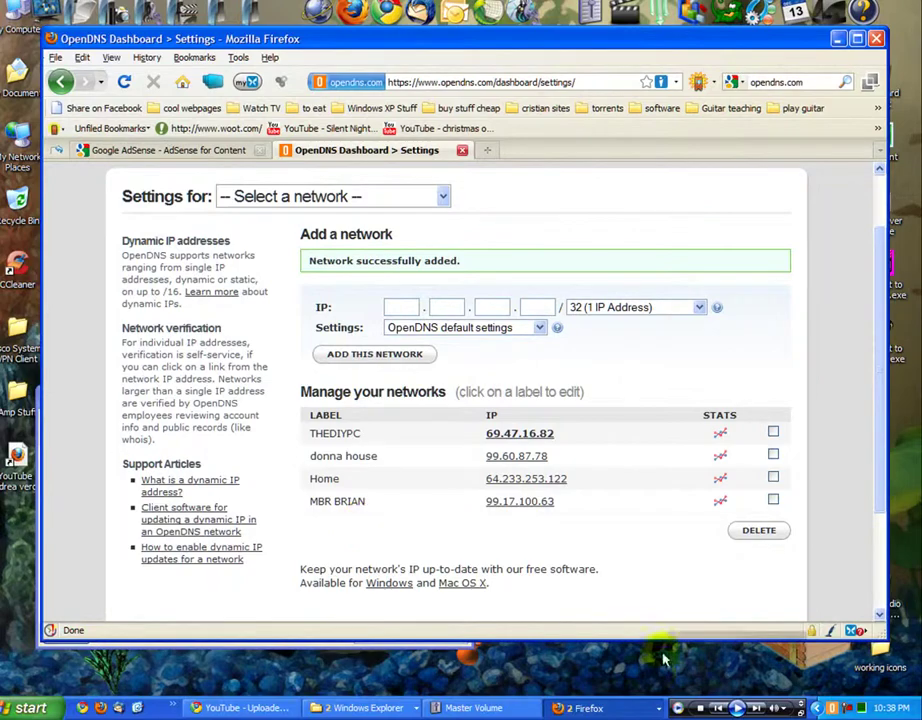
scroll(307, 220, up, 3)
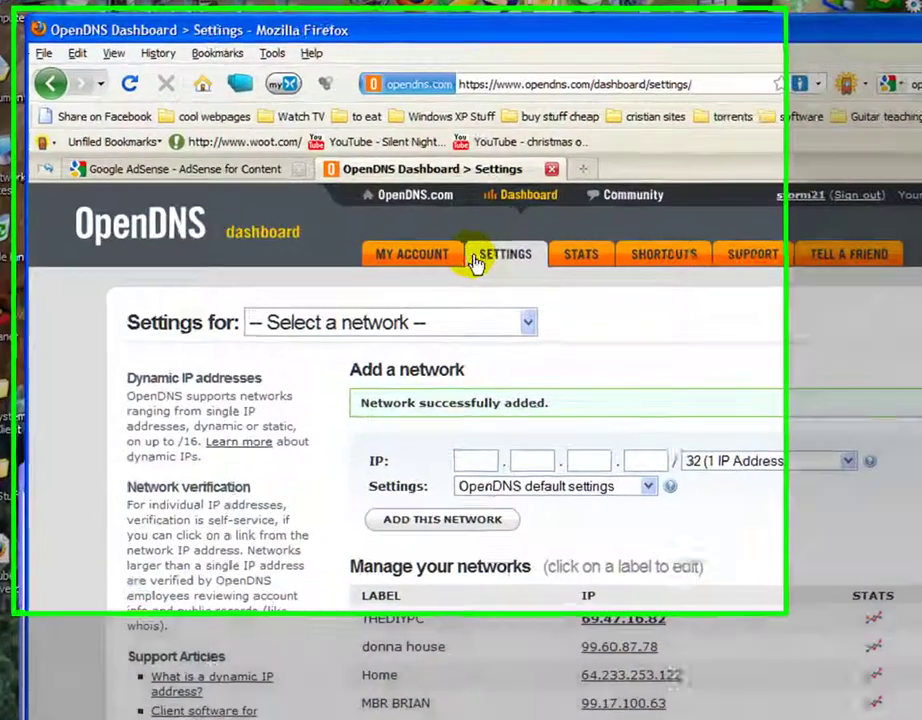
click(426, 218)
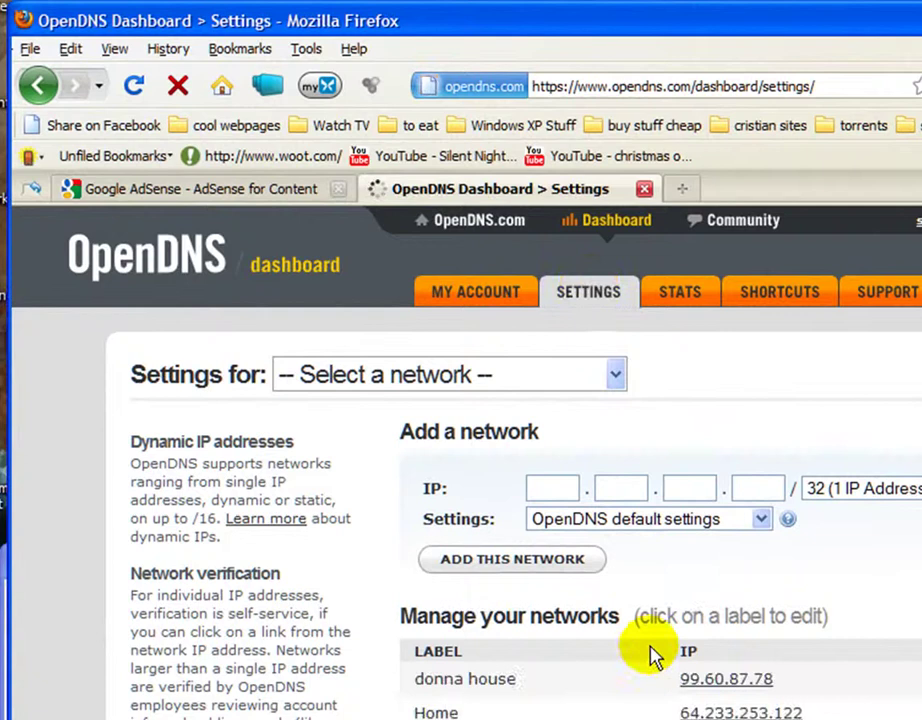
scroll(650, 654, down, 3)
click(724, 598)
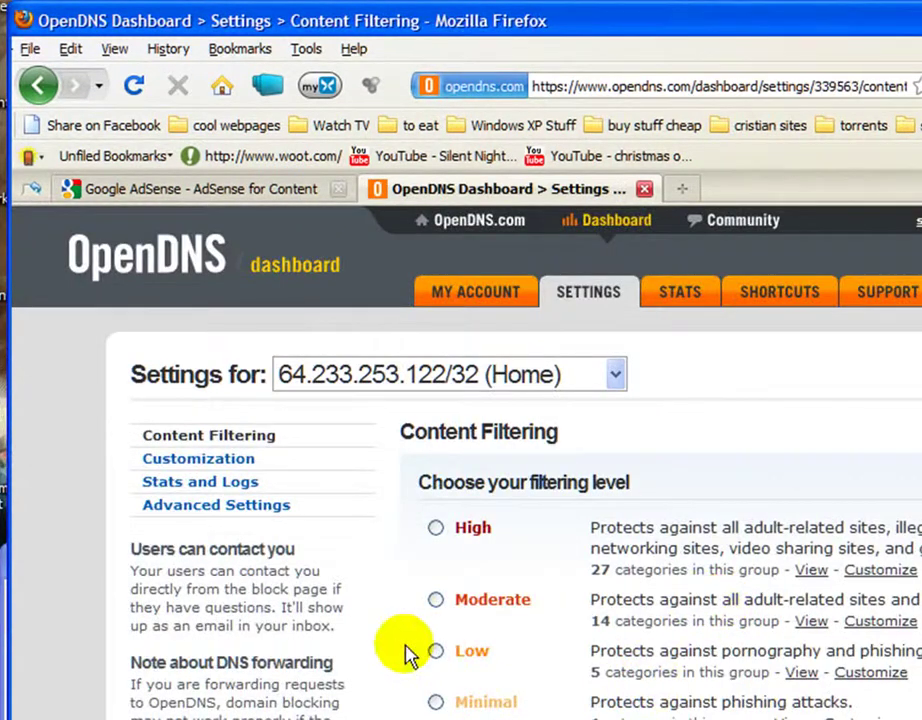
Tick the Adult Themes, Auctions, Business Services, Dating and Educational Institutions categories in the Home network's Custom filtering list
scroll(400, 655, down, 5)
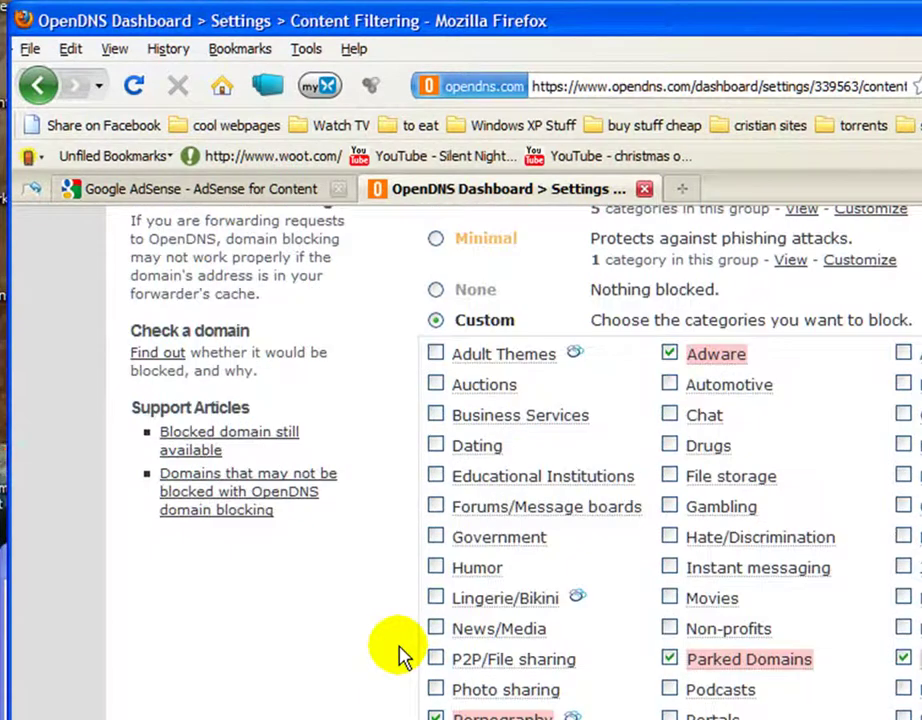
scroll(400, 655, down, 2)
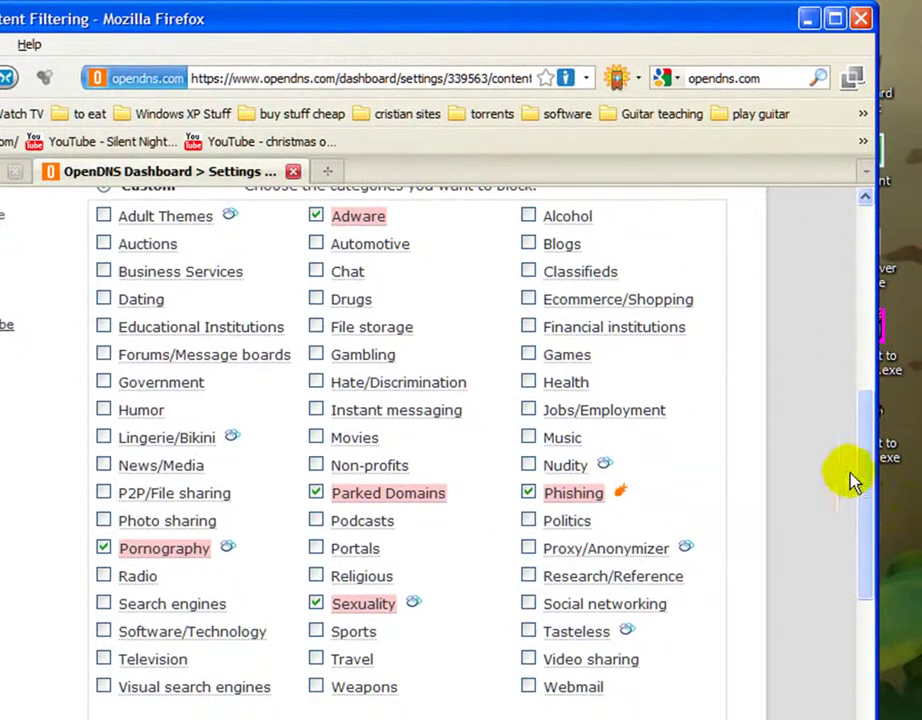
drag(862, 483, 854, 442)
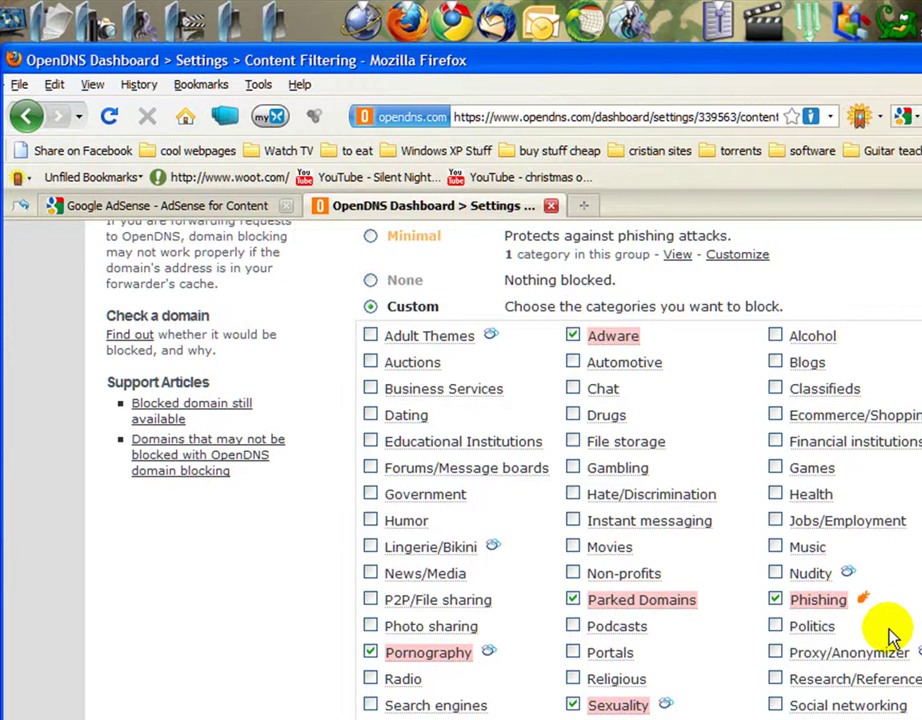
mouse_move(845, 607)
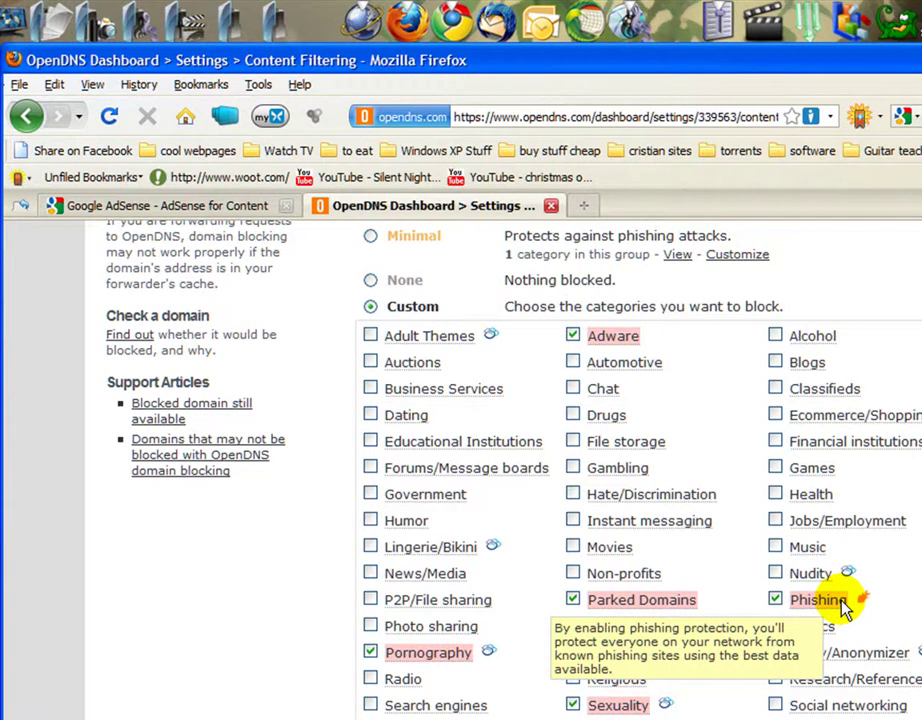
click(372, 340)
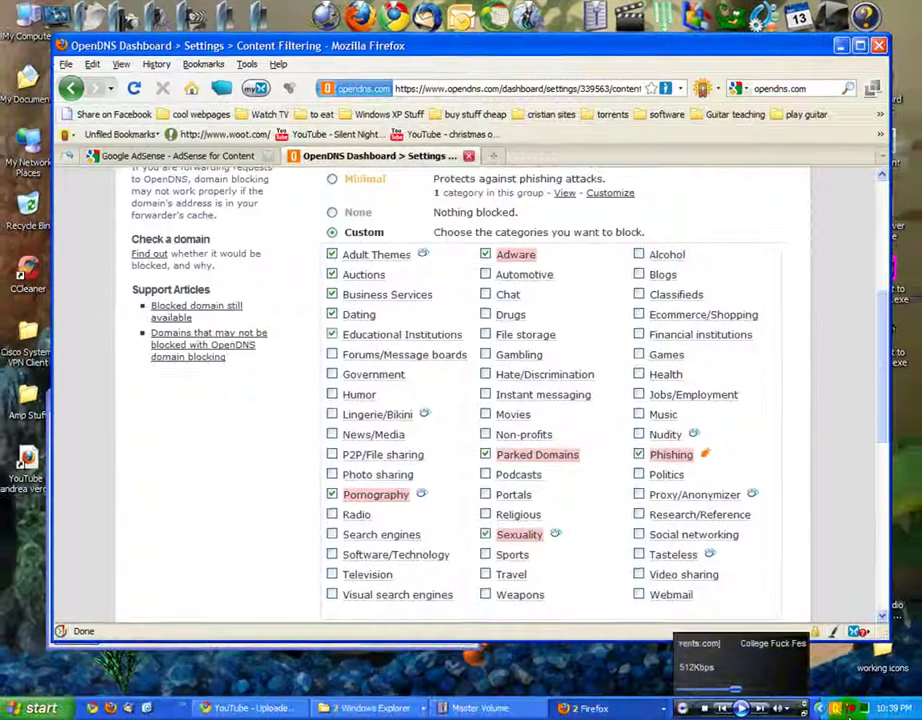
Check the OpenDNS Updater's status, close its window and the Downloads window, and minimize the browser
click(838, 709)
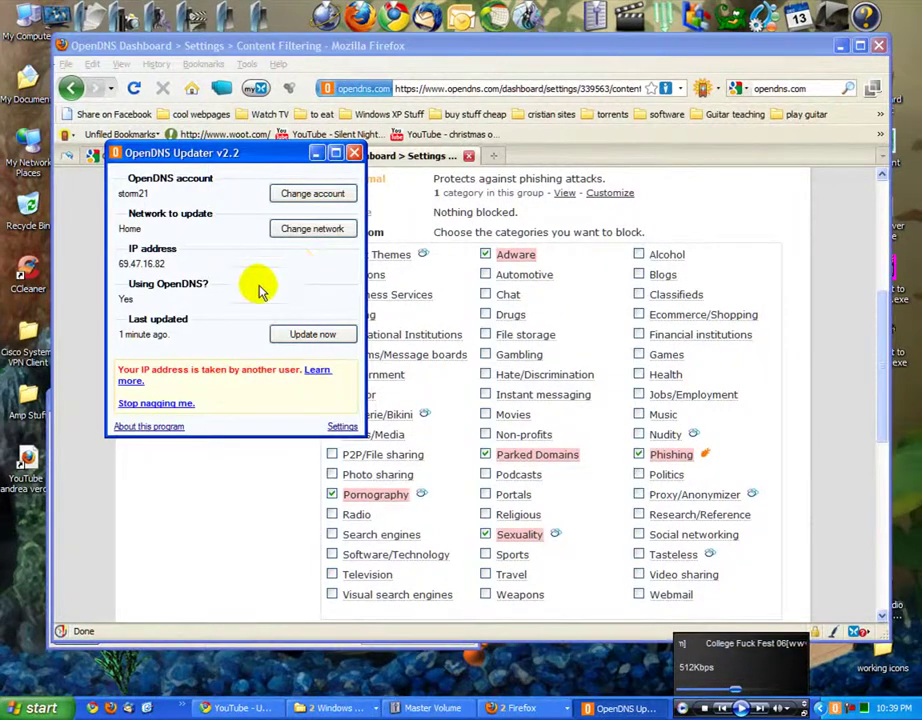
click(354, 154)
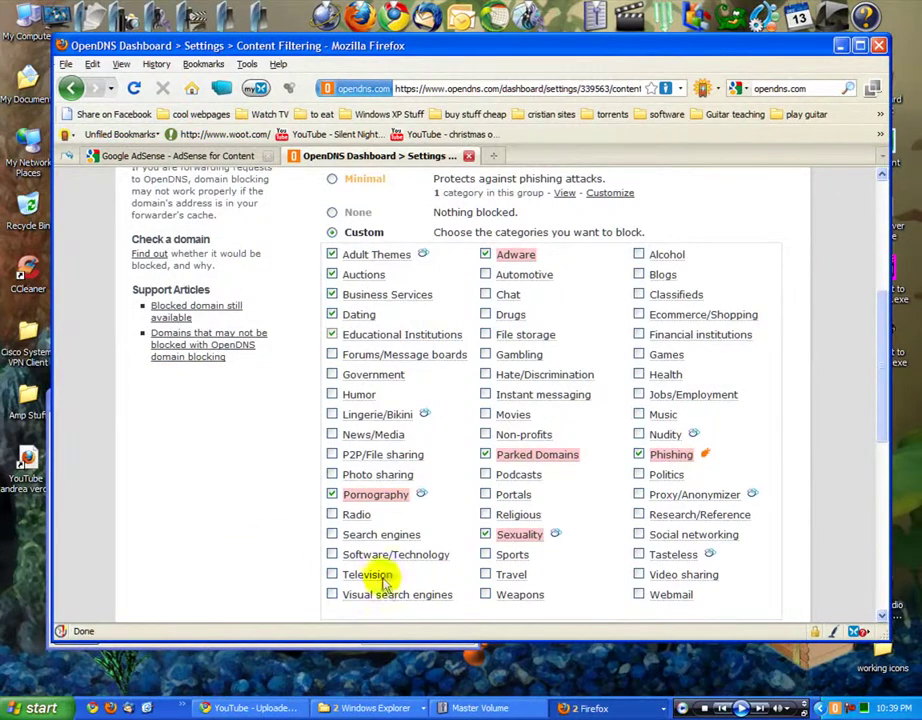
click(590, 708)
click(612, 664)
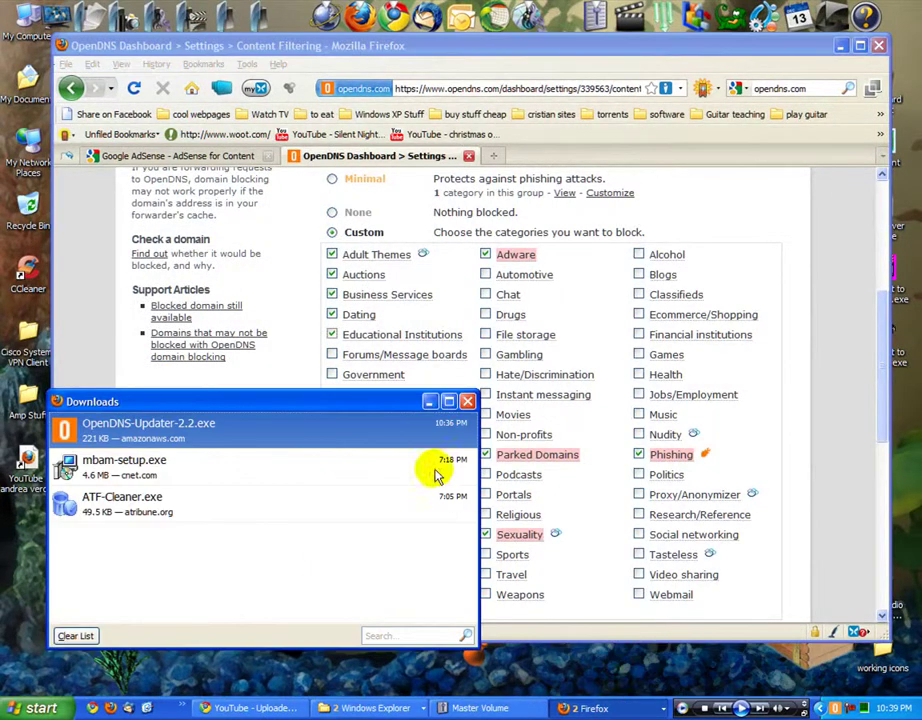
click(467, 404)
click(840, 45)
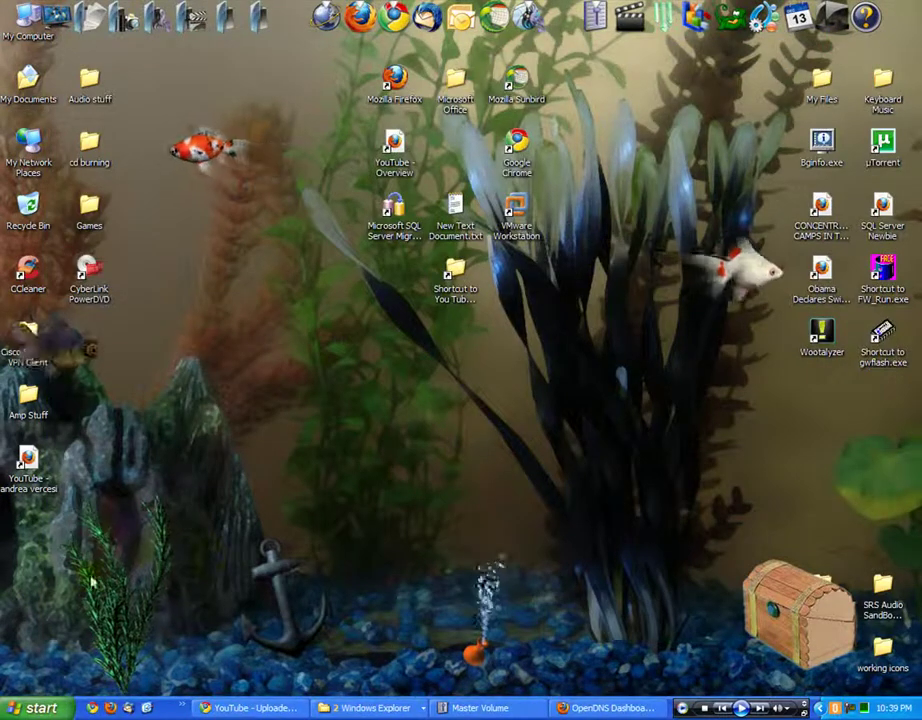
Open a Windows Command Prompt with cmd and run ipconfig to read the computer's network configuration
click(48, 709)
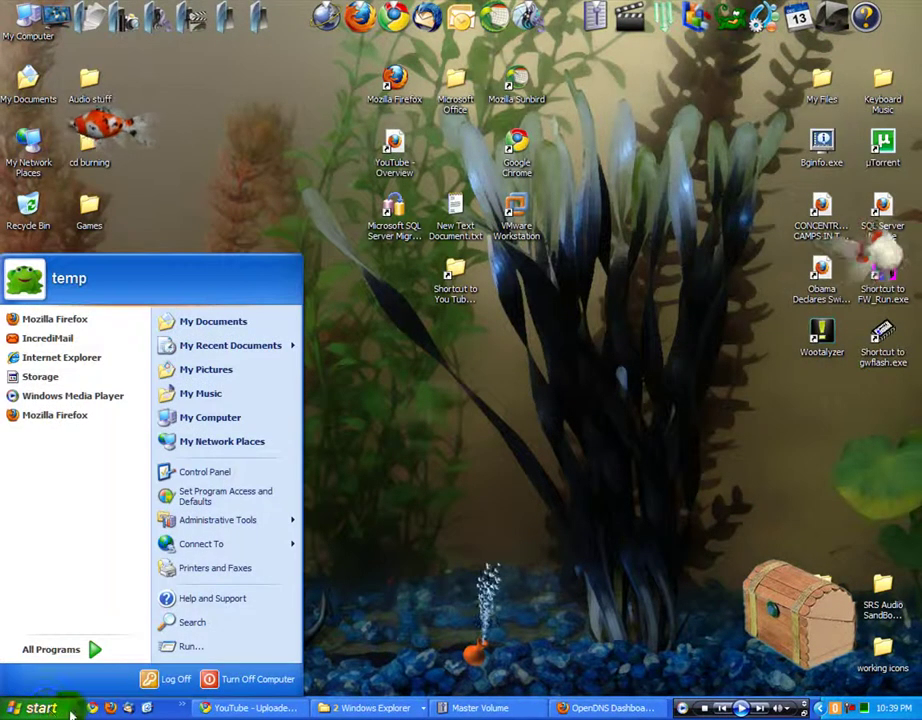
click(195, 646)
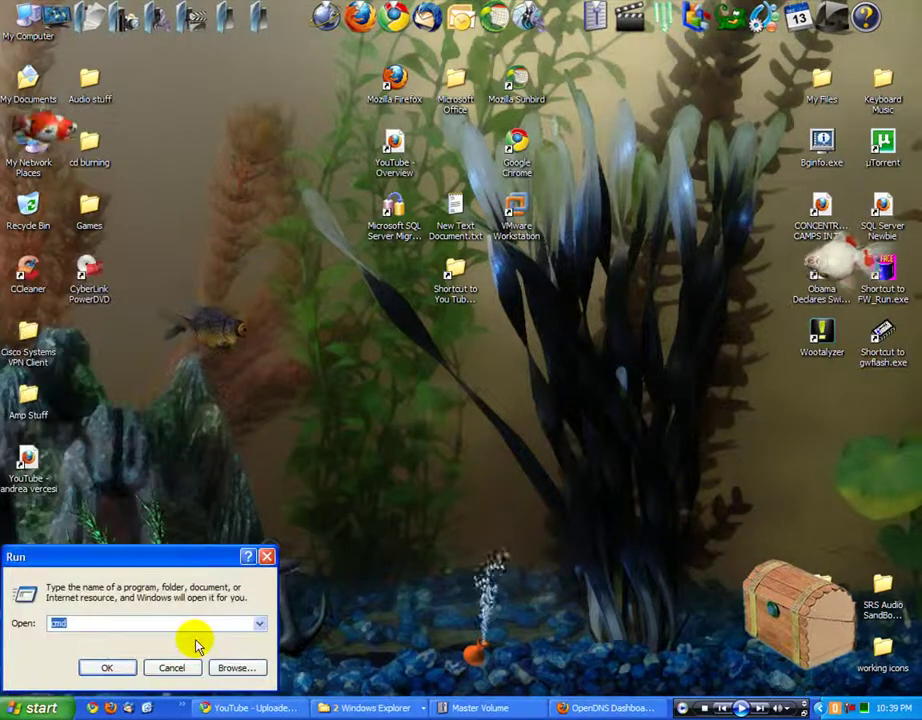
text(cmd)
click(195, 643)
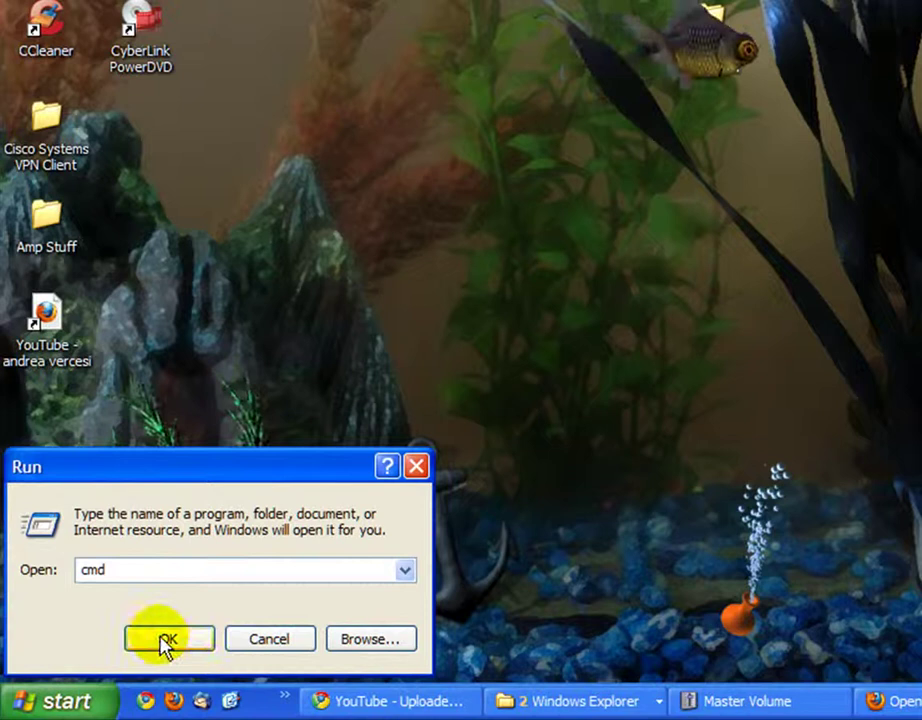
click(166, 640)
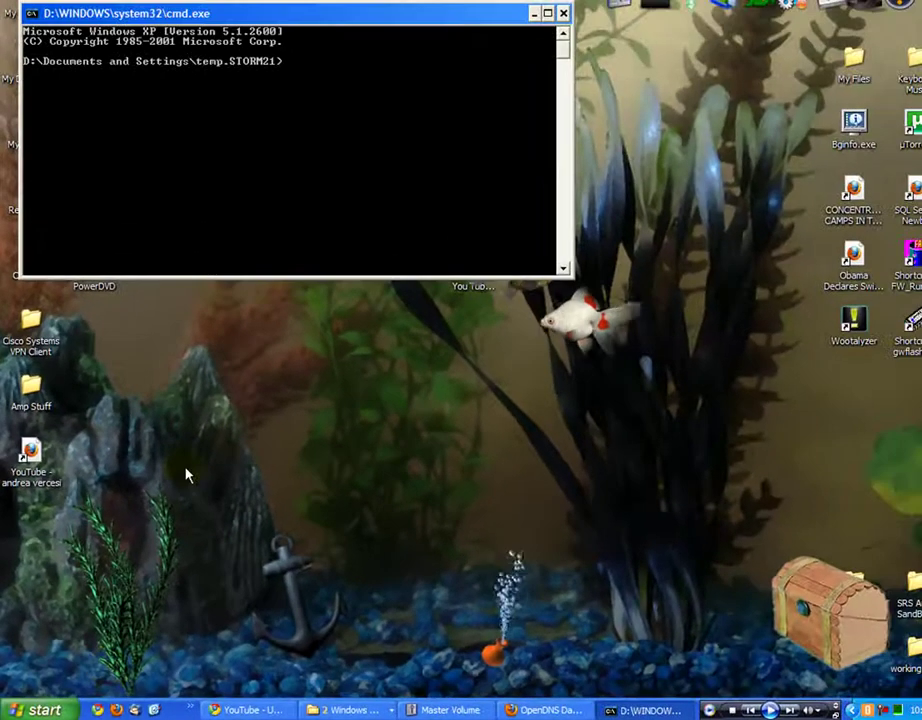
text(ip)
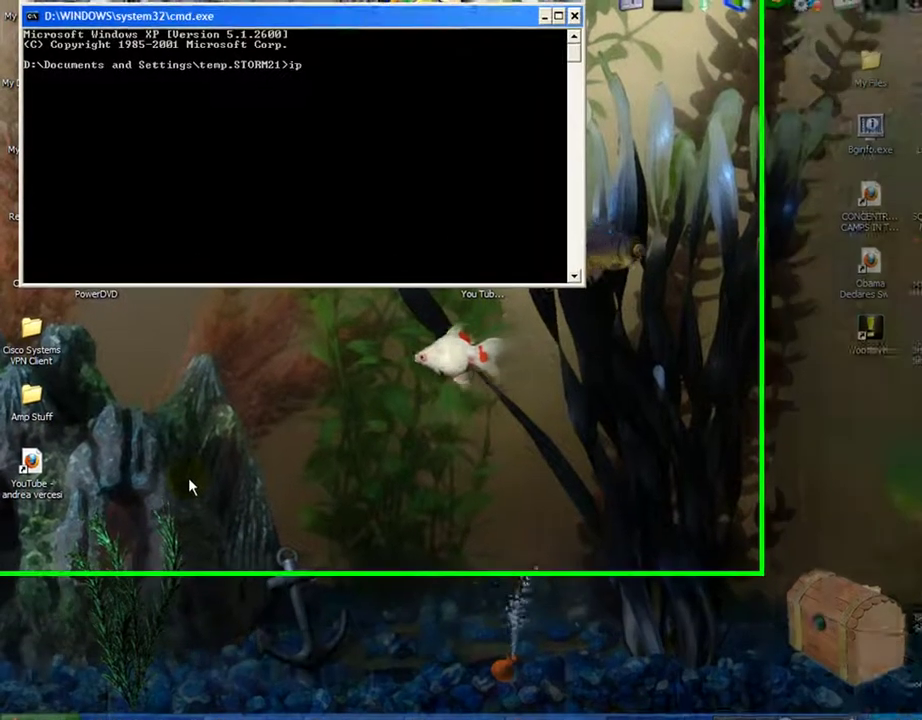
text(conf)
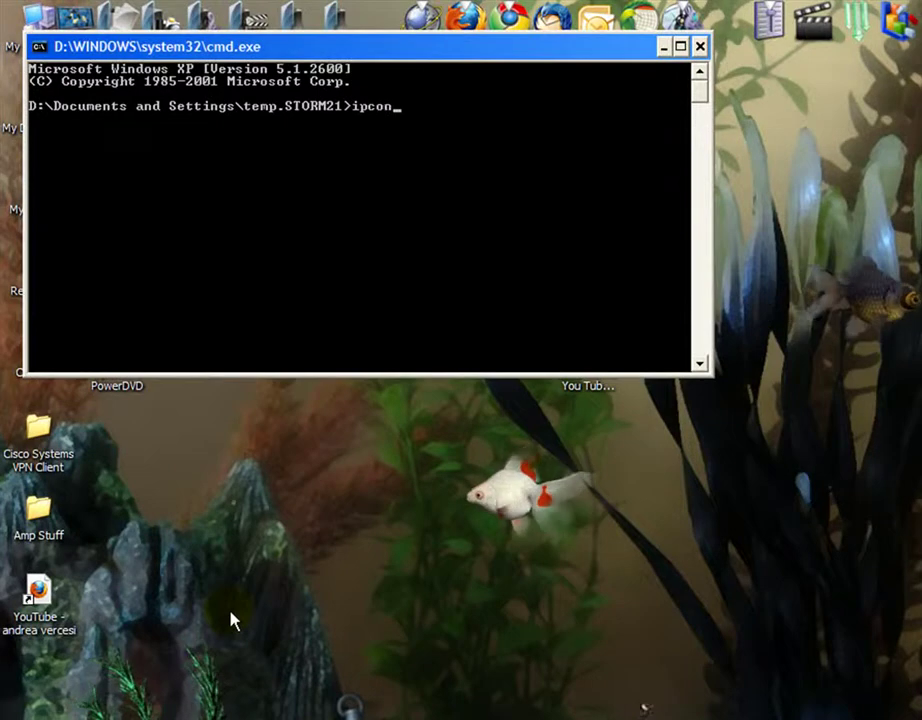
text(ig)
key(Return)
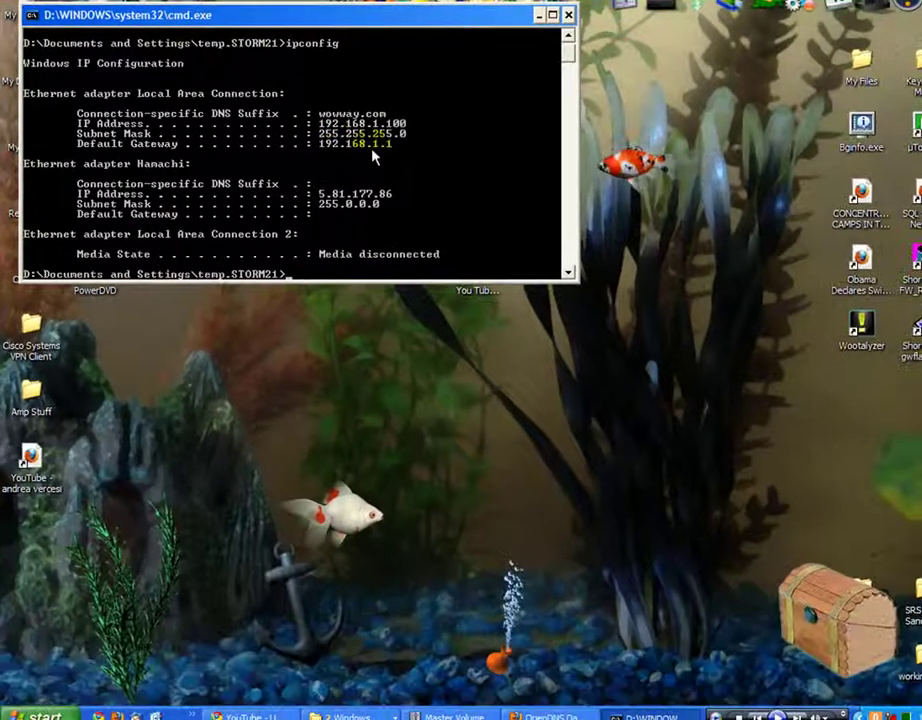
Open the Network Connections window from the Windows Control Panel
click(36, 715)
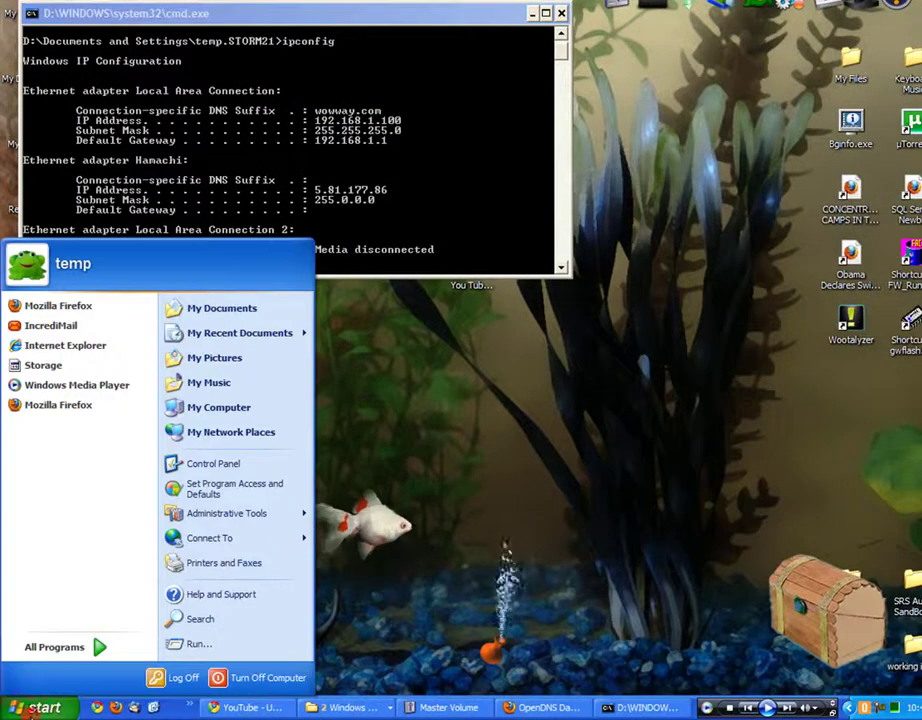
click(254, 466)
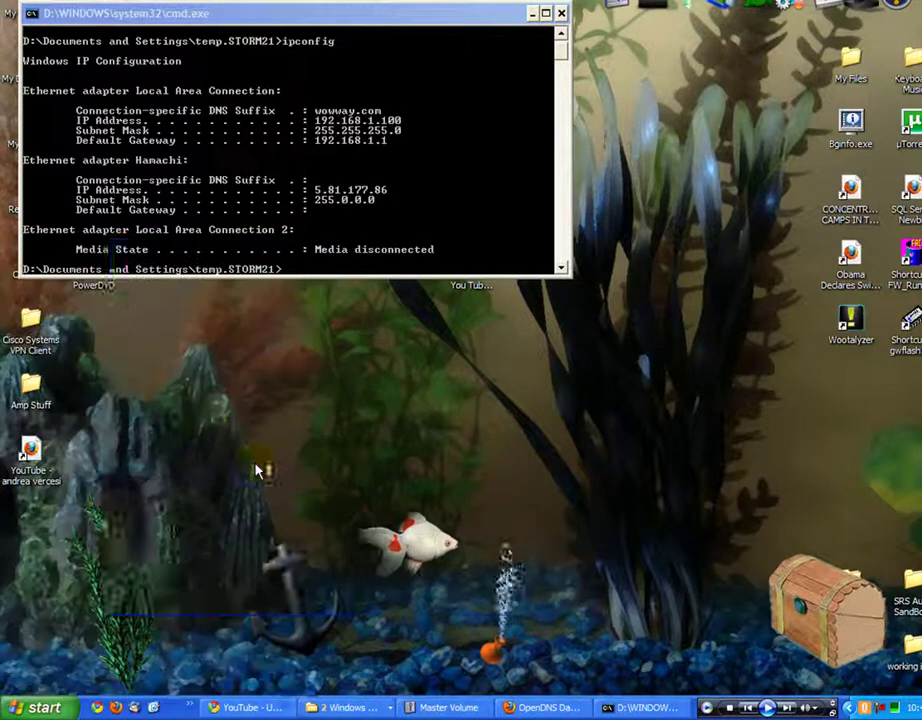
click(200, 78)
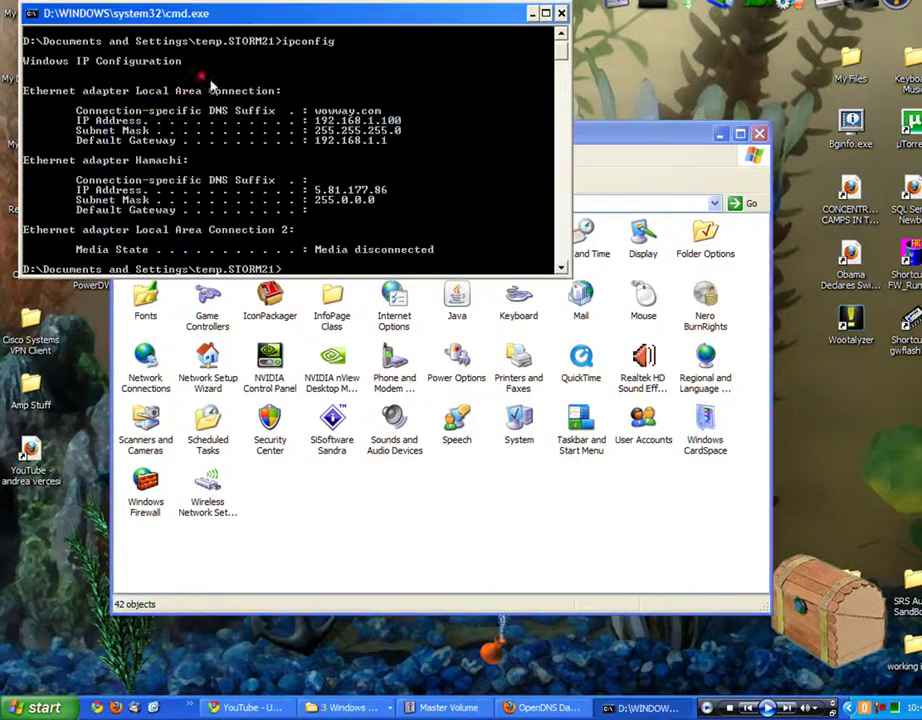
click(451, 474)
double_click(146, 372)
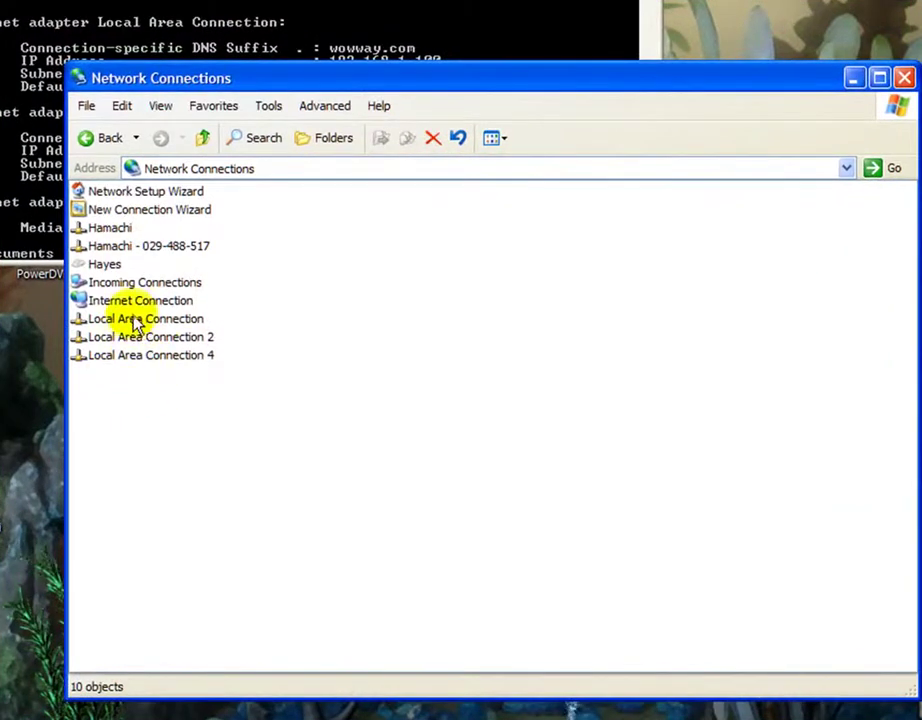
Open the Internet Protocol (TCP/IP) properties of the Local Area Connection and minimize the Network Connections window
double_click(135, 319)
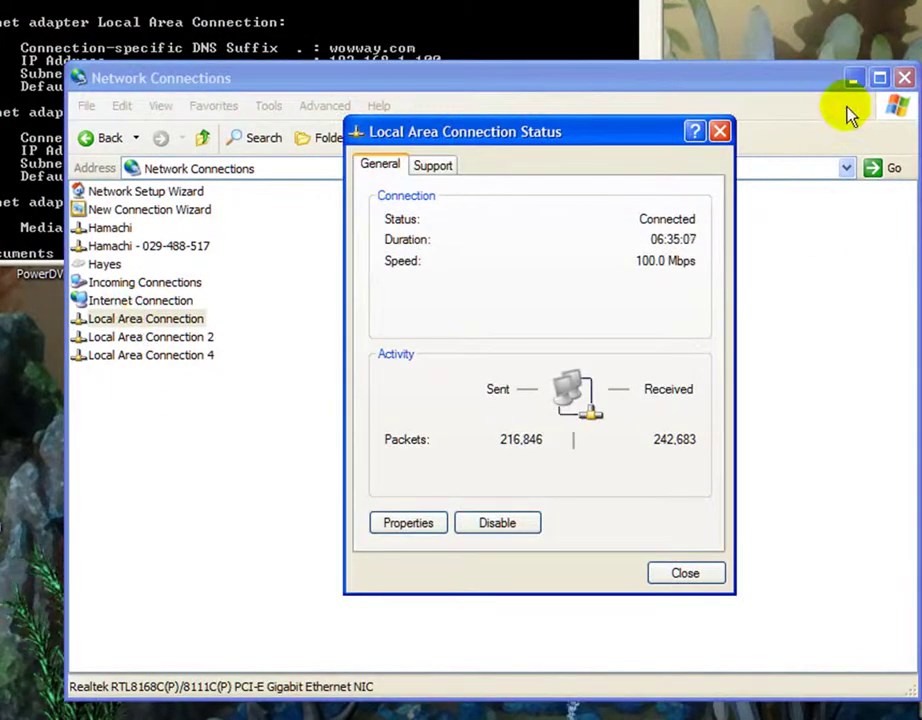
click(852, 80)
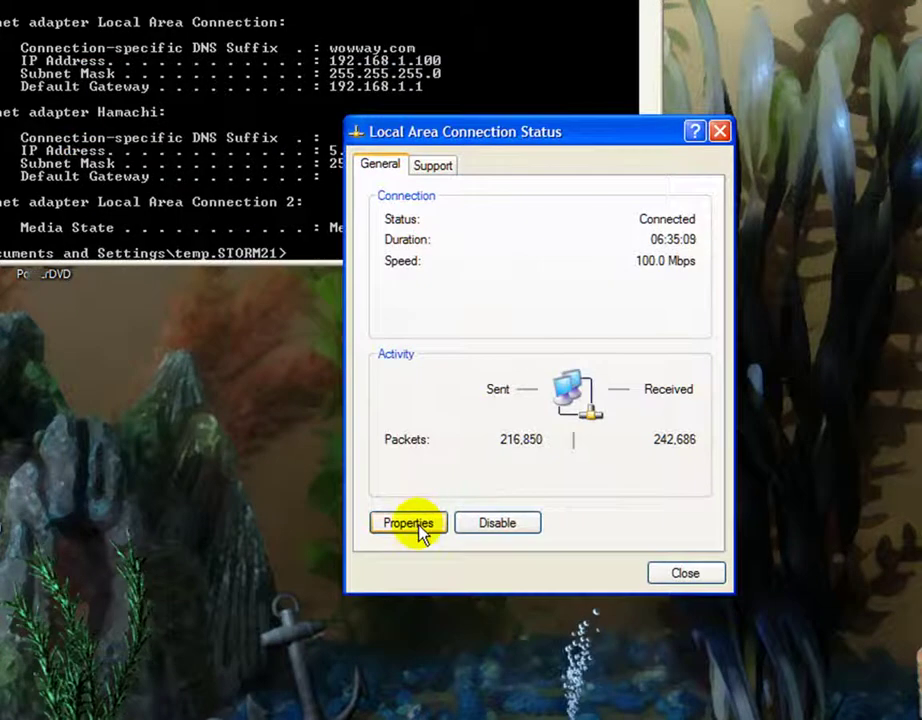
click(410, 523)
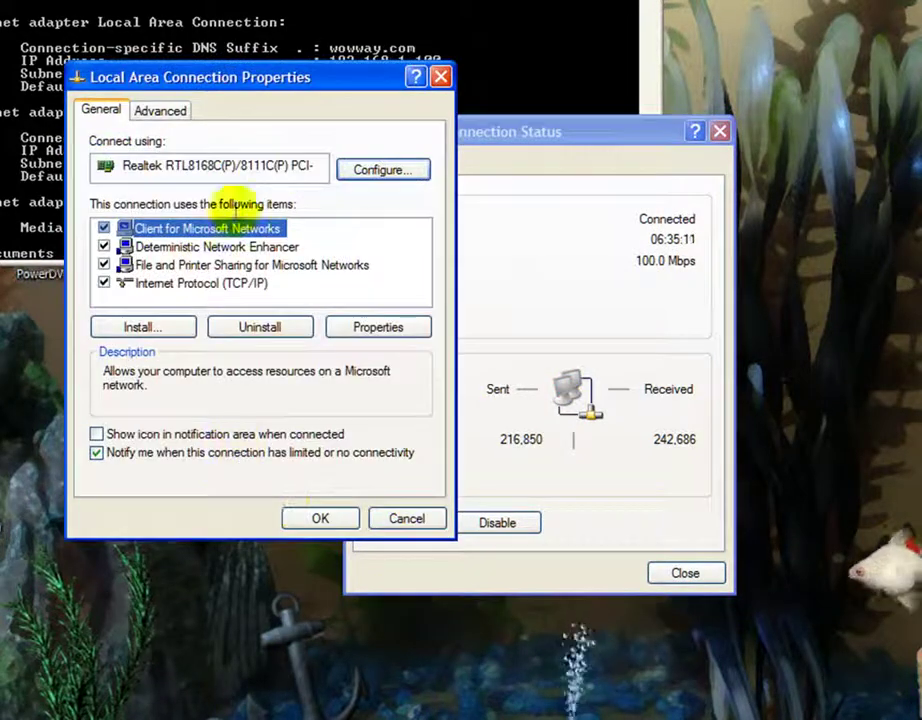
drag(268, 84, 554, 148)
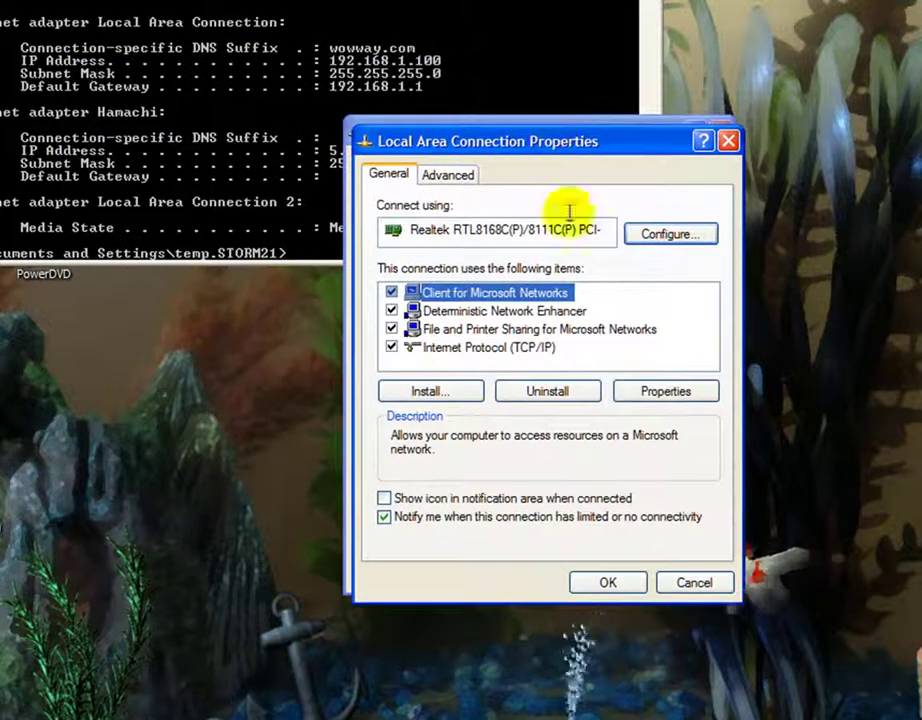
click(463, 355)
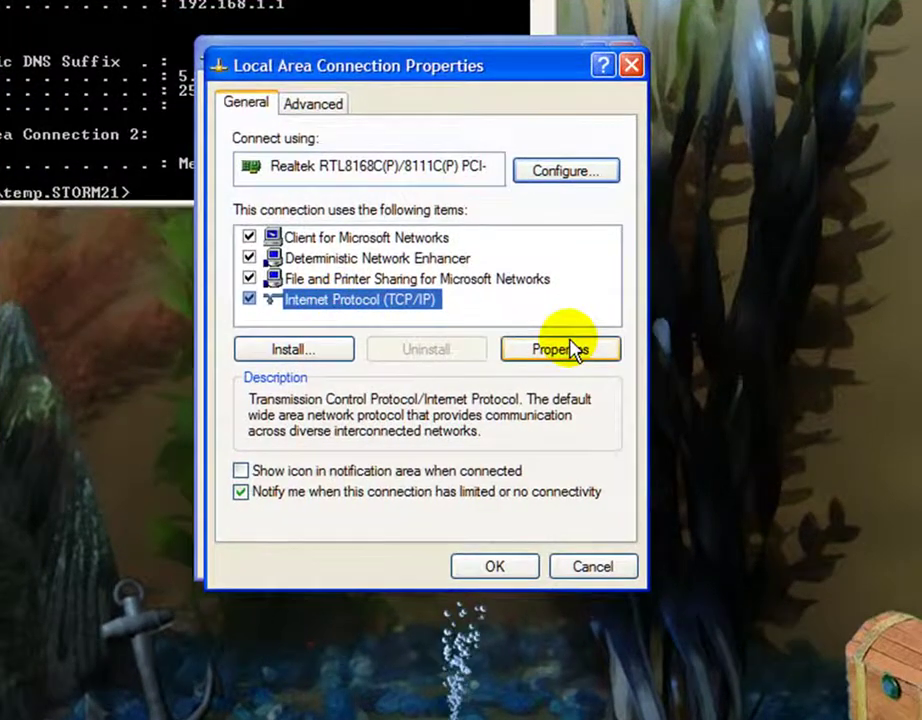
click(572, 349)
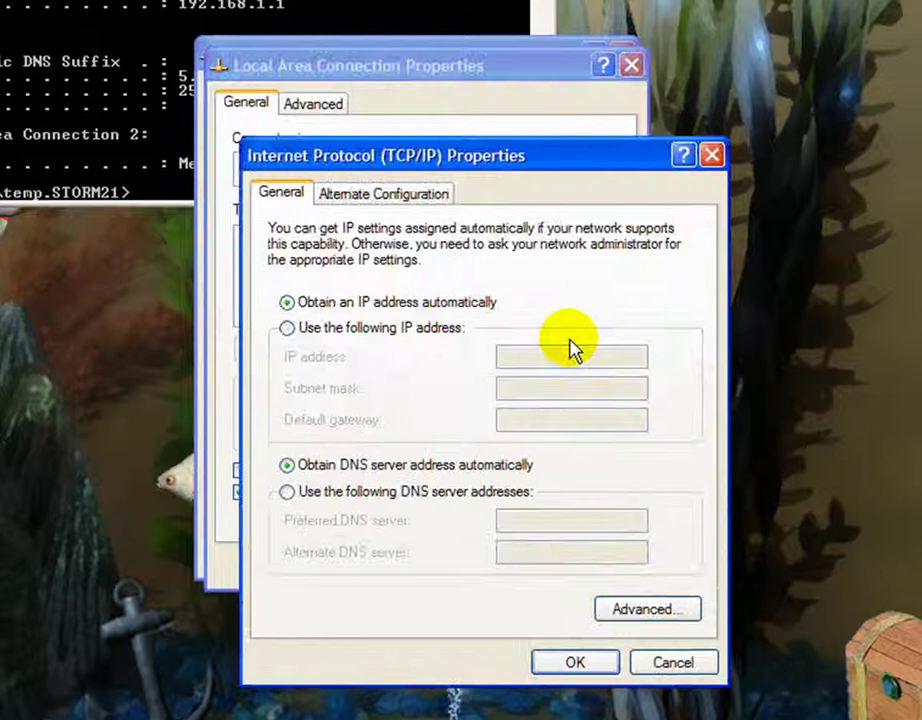
Assign the connection the static IP address 192.168.1.100, subnet mask 255.255.255.0 and default gateway 192.168.1.1
click(287, 328)
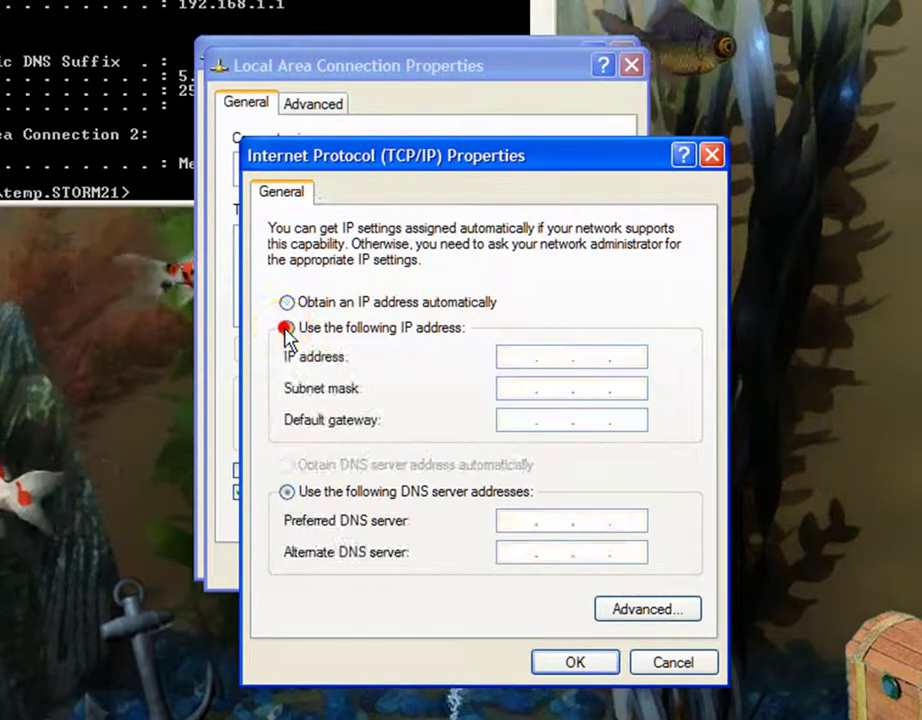
click(517, 357)
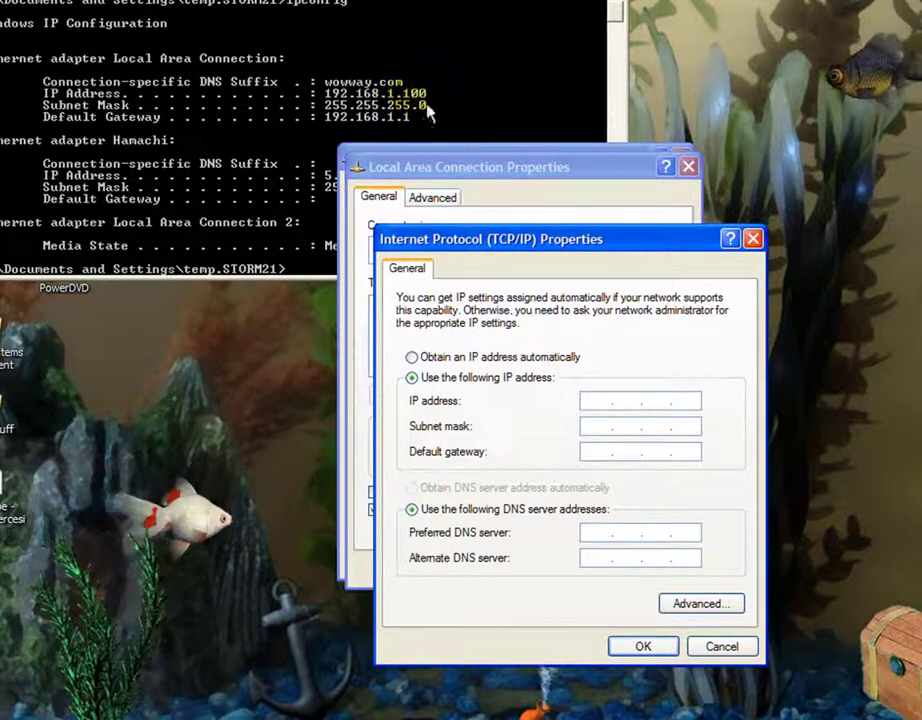
click(591, 401)
text(192 . 168 . 1 . 100)
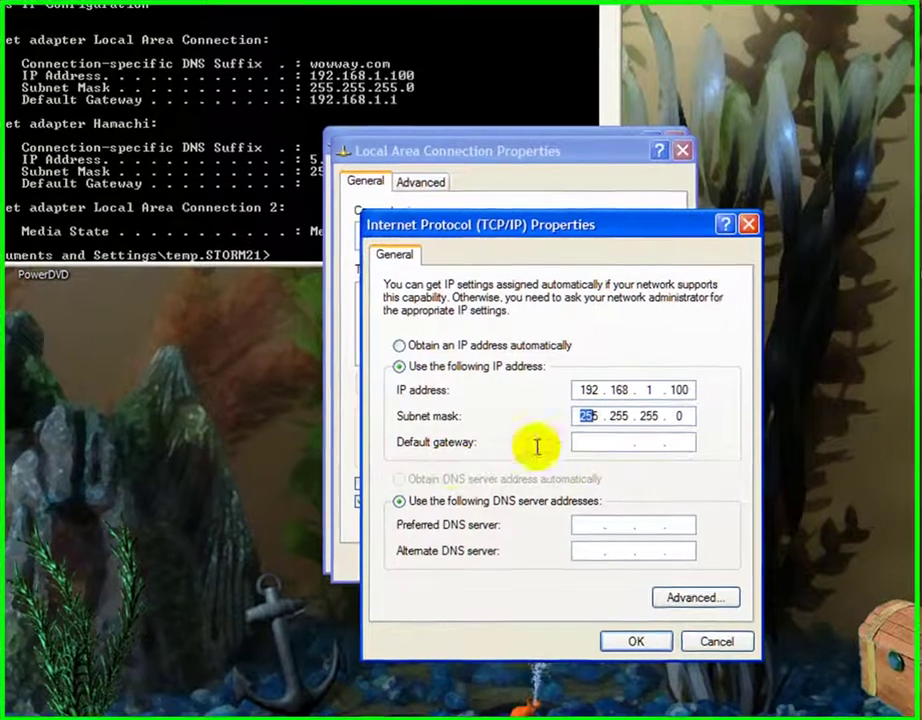
click(585, 440)
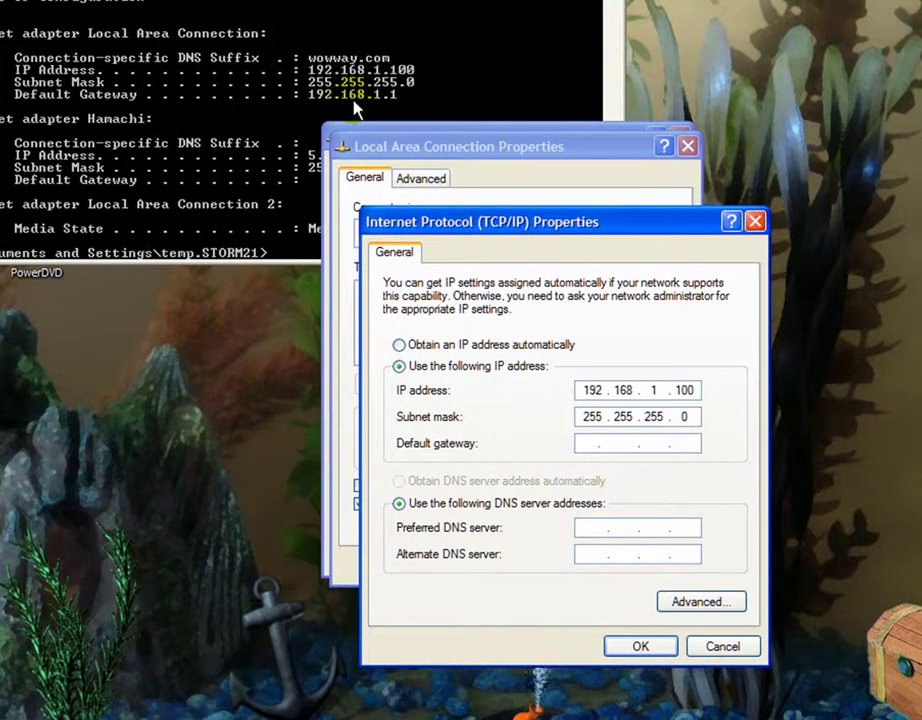
text(192.168.1.)
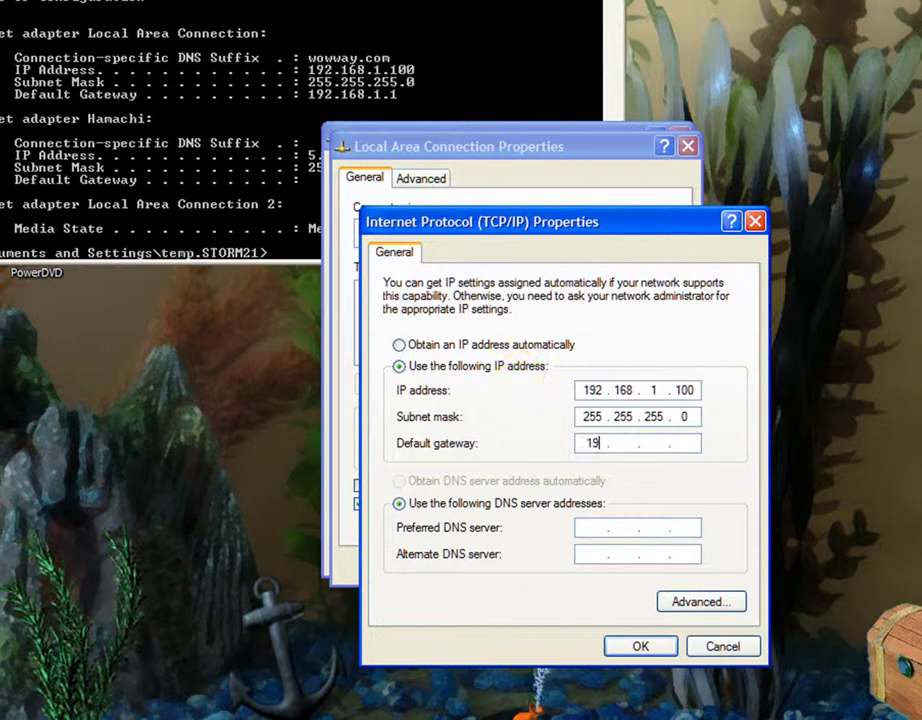
text(1)
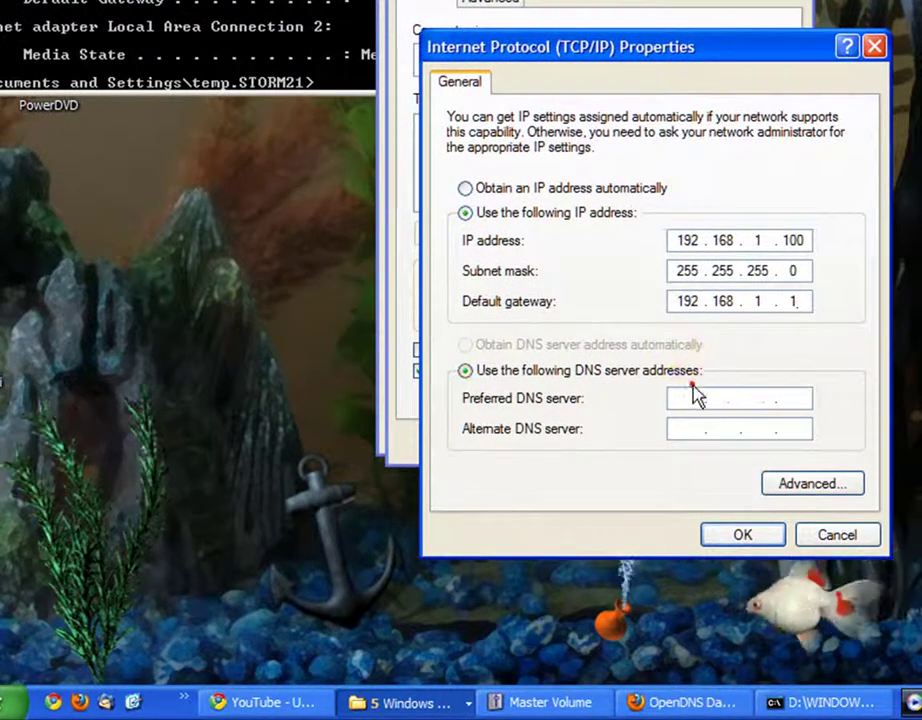
Switch to the OpenDNS dashboard in Firefox and look up the OpenDNS nameserver addresses at the foot of the page
click(694, 393)
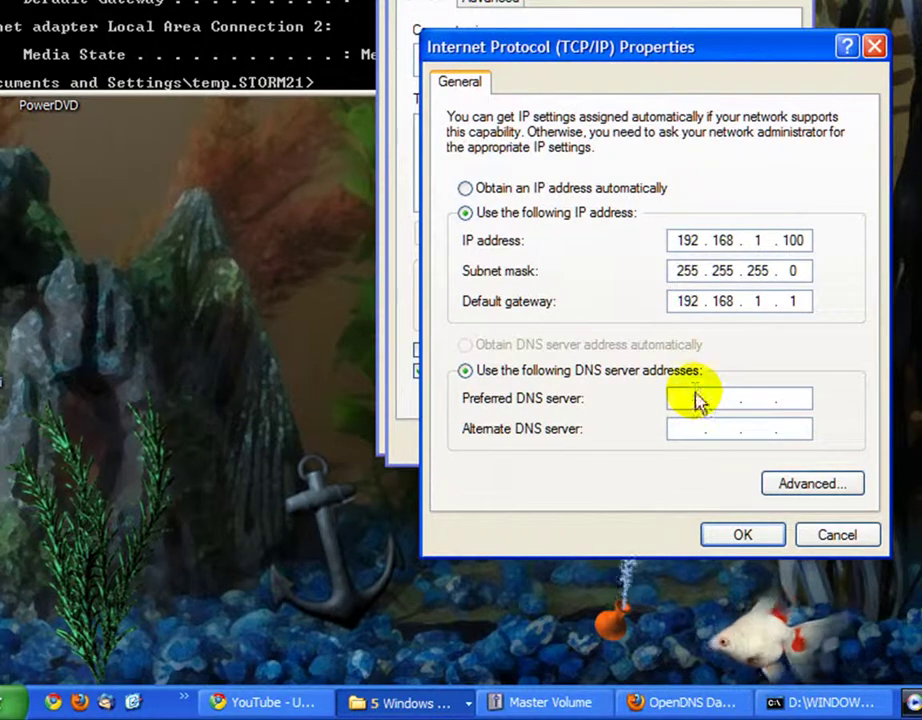
click(713, 706)
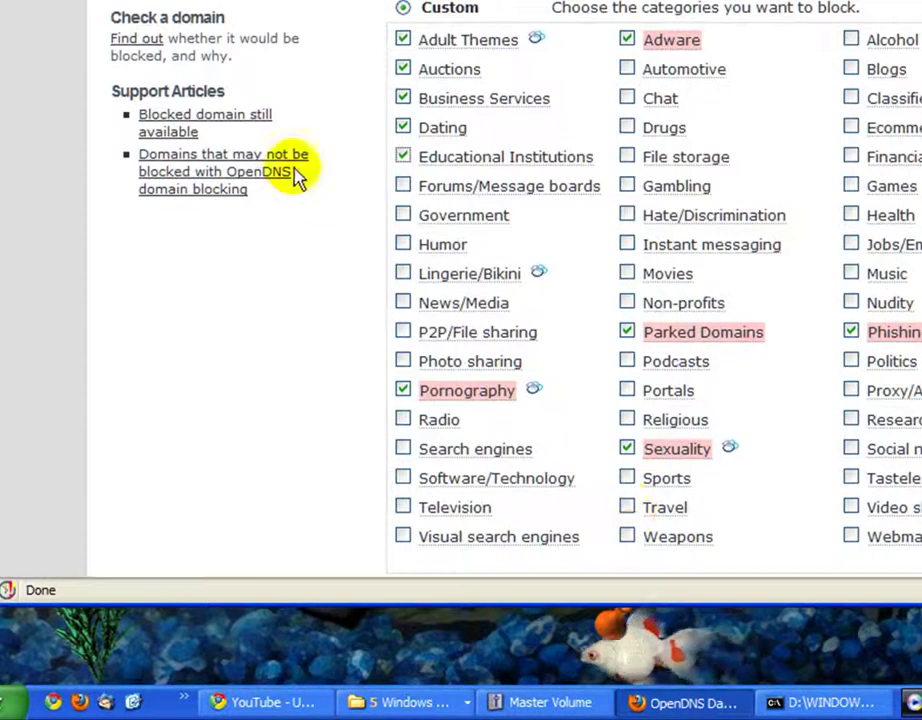
scroll(320, 200, up, 1)
scroll(346, 226, down, 5)
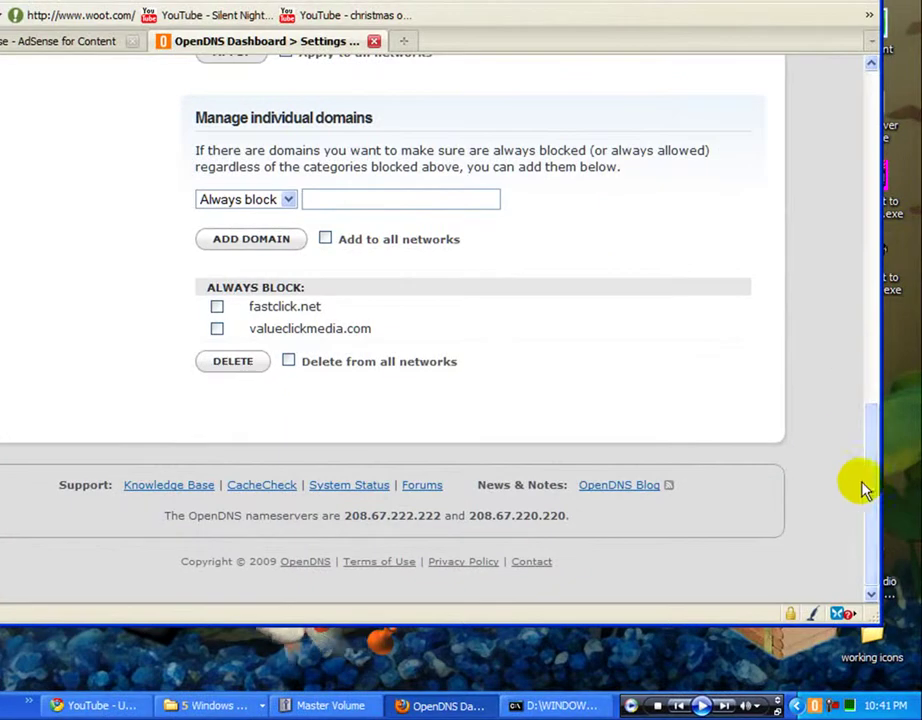
Highlight each of the two OpenDNS nameserver addresses at the foot of the dashboard page to read them
drag(867, 482, 872, 515)
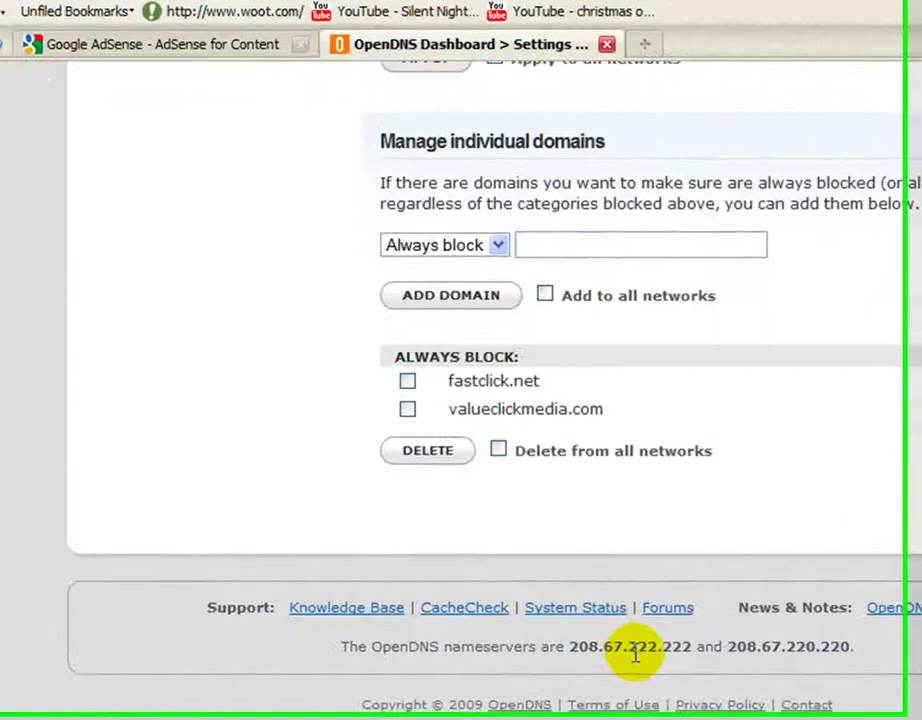
drag(575, 647, 682, 645)
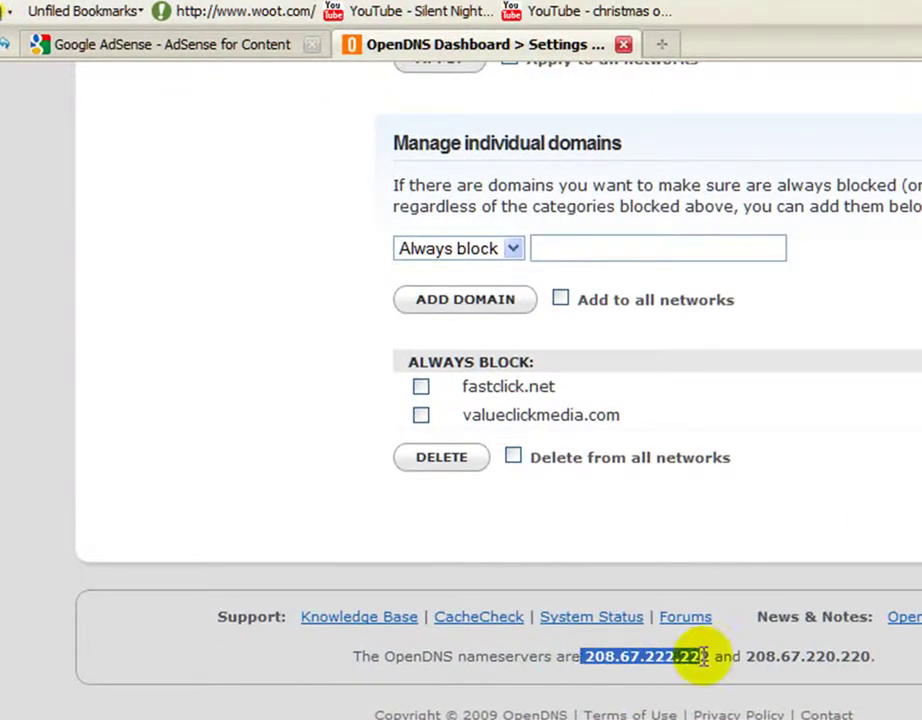
drag(745, 656, 889, 670)
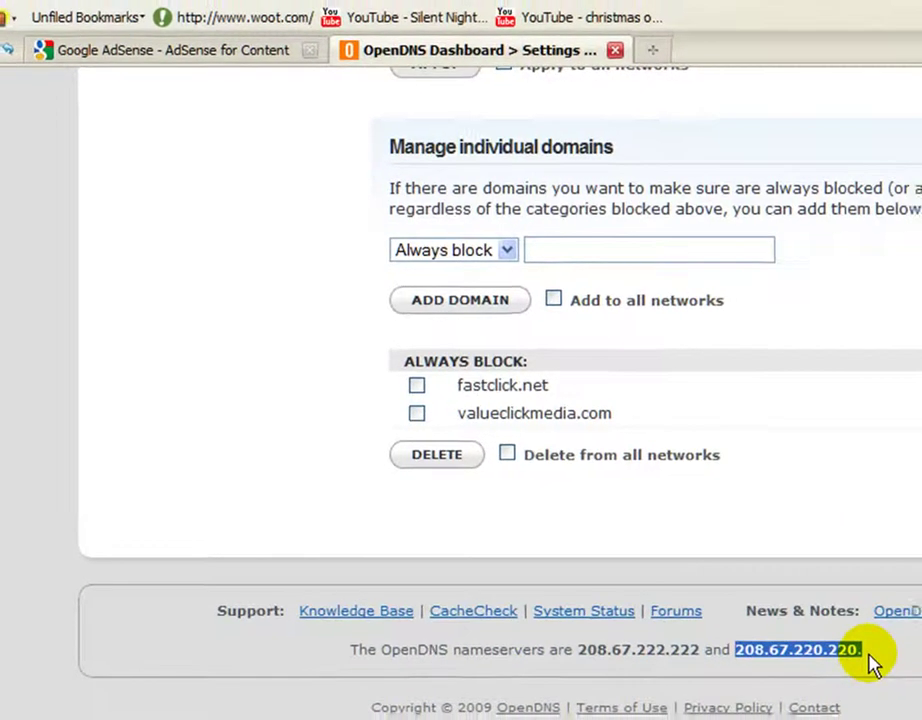
click(869, 660)
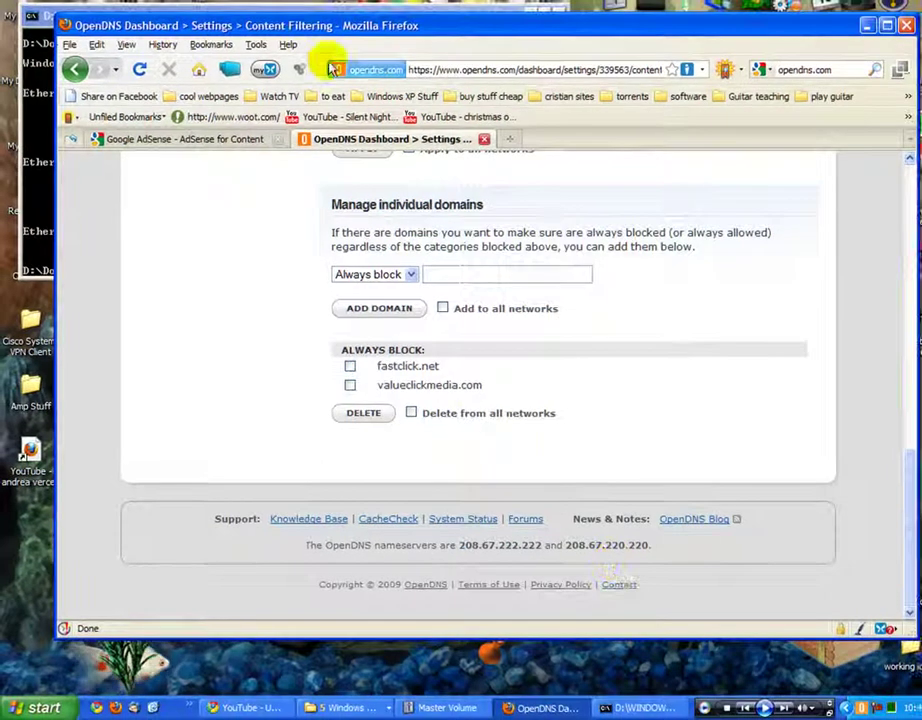
Arrange the Firefox window and the connection property dialogs so the nameserver addresses and the TCP/IP DNS fields can be used together
drag(322, 33, 120, 160)
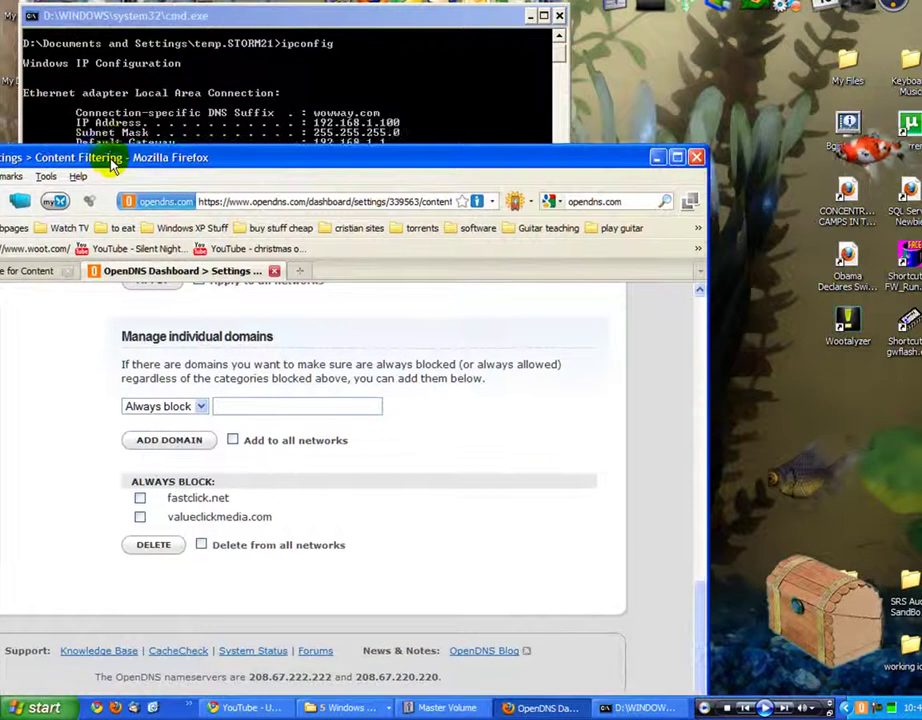
drag(591, 173, 507, 289)
drag(530, 248, 735, 183)
drag(243, 309, 305, 163)
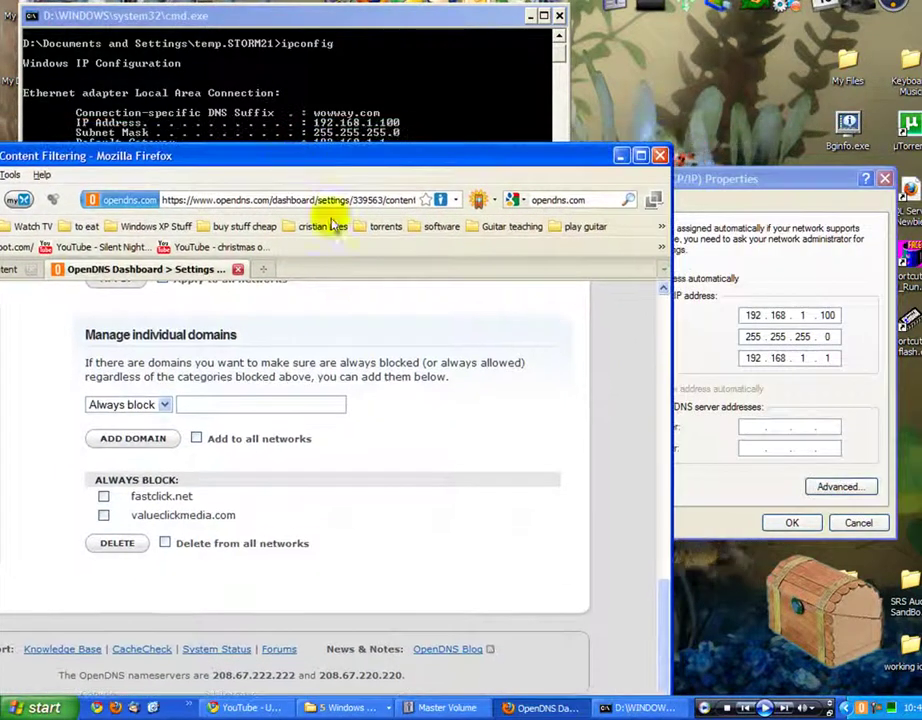
click(705, 452)
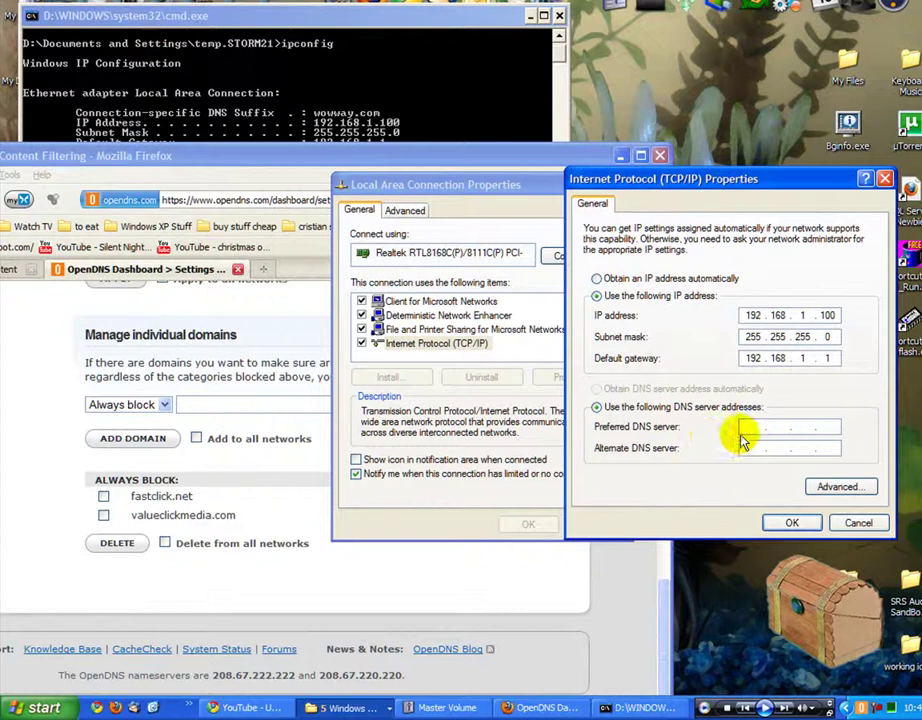
Set the preferred DNS server to 208.67.222.222 and the alternate DNS server to 208.67.220.220
click(212, 675)
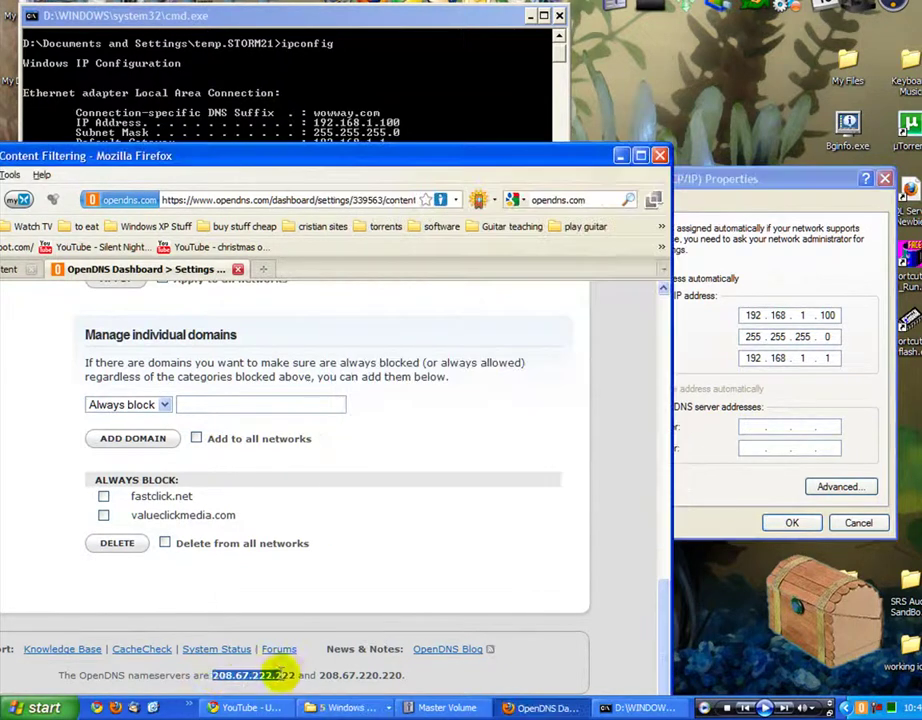
click(752, 430)
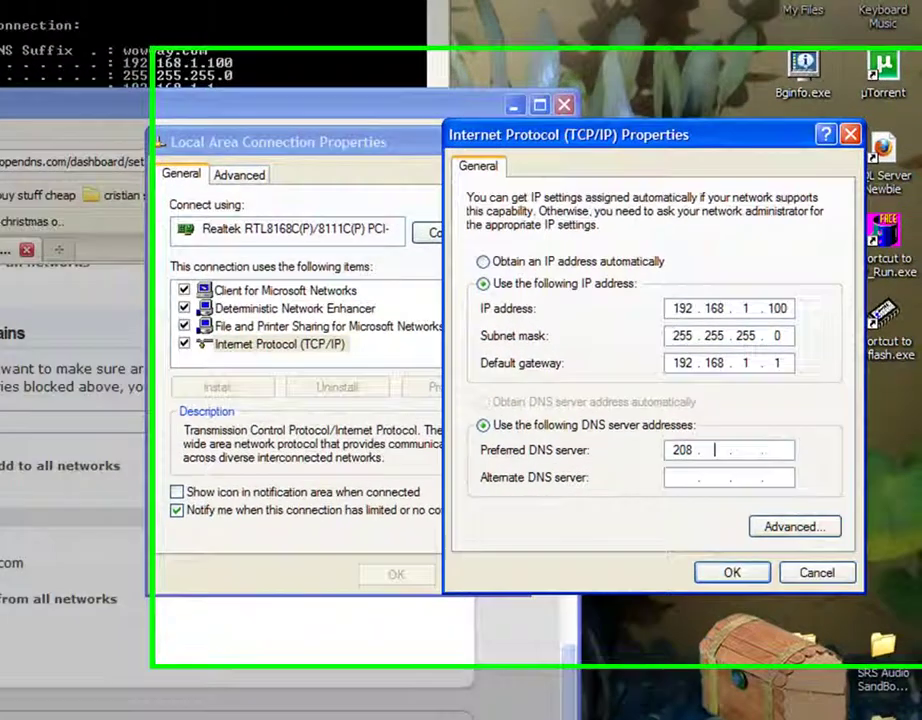
text(67)
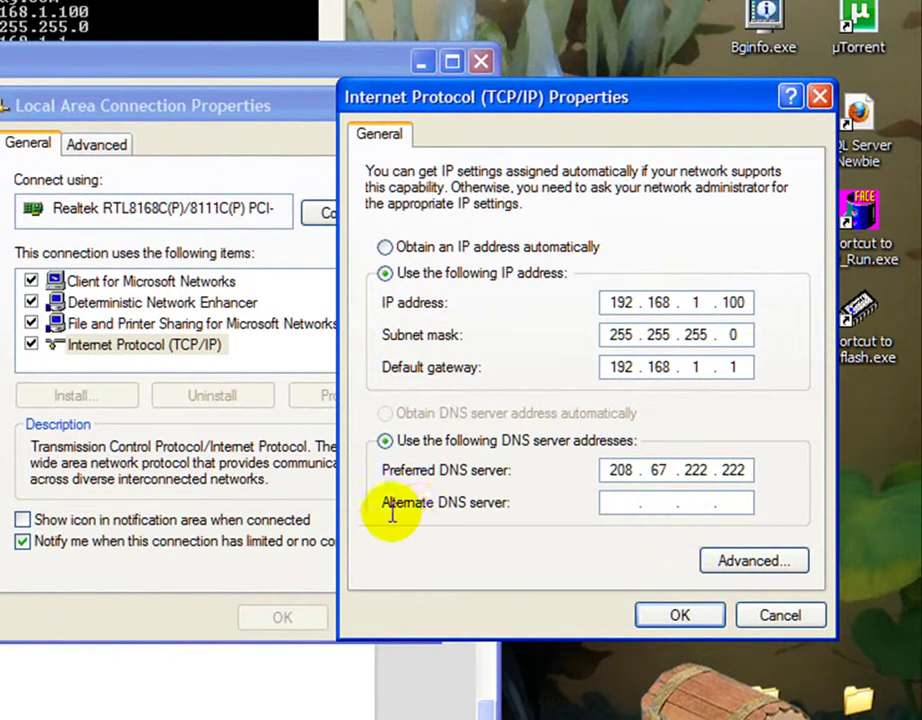
click(614, 502)
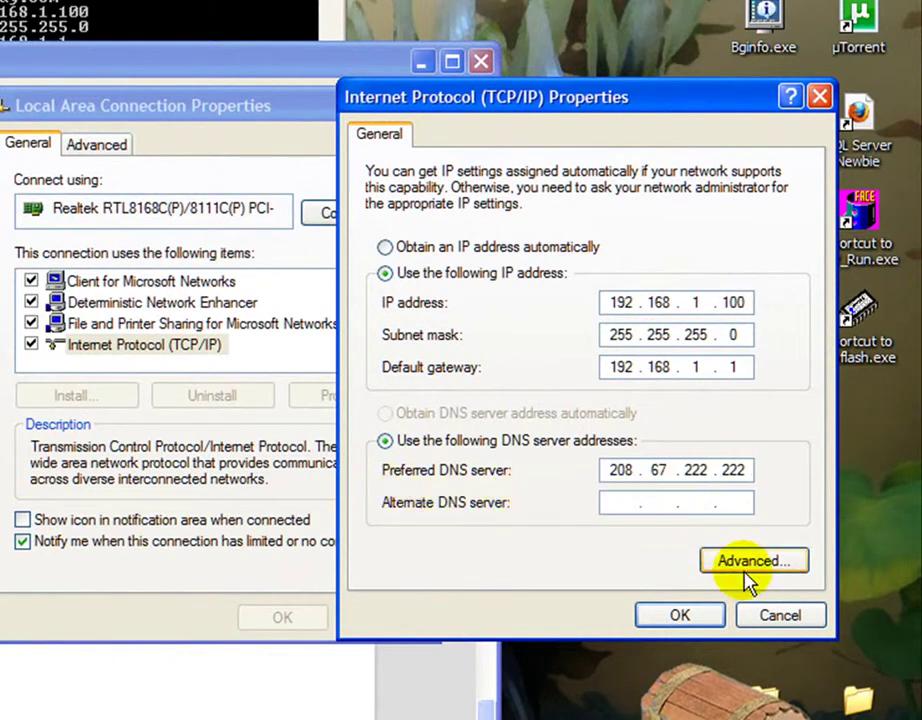
text(20 . )
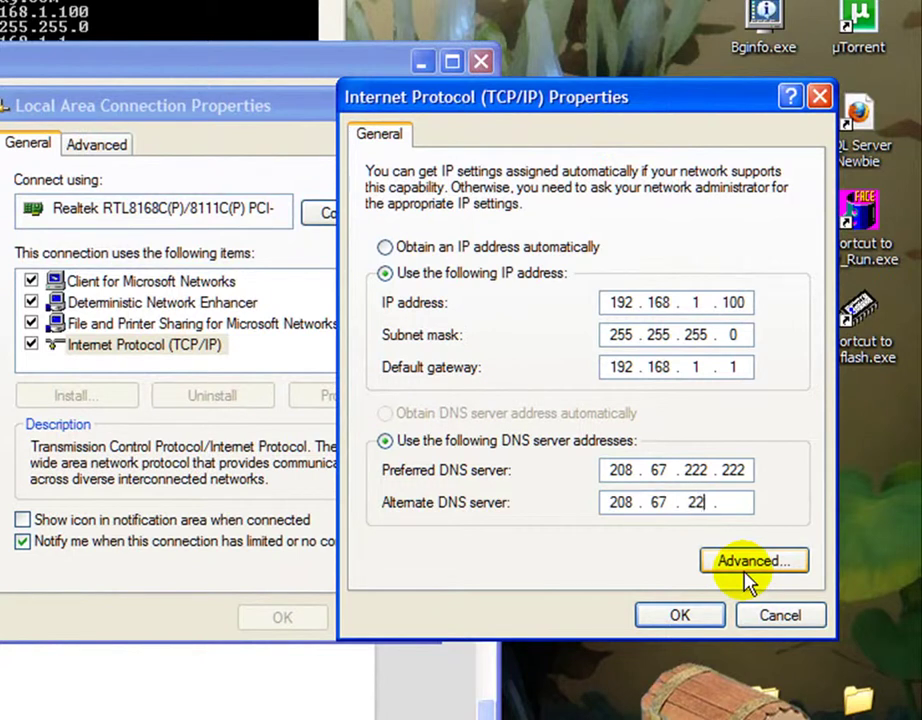
text(220)
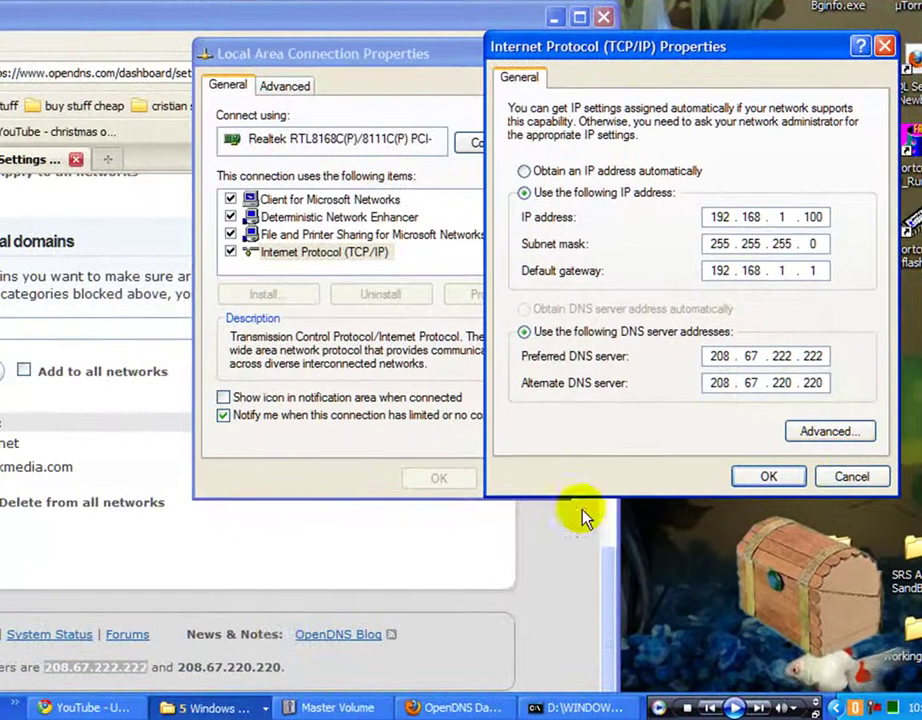
Accept the TCP/IP settings and close the Local Area Connection Properties
click(585, 505)
click(745, 488)
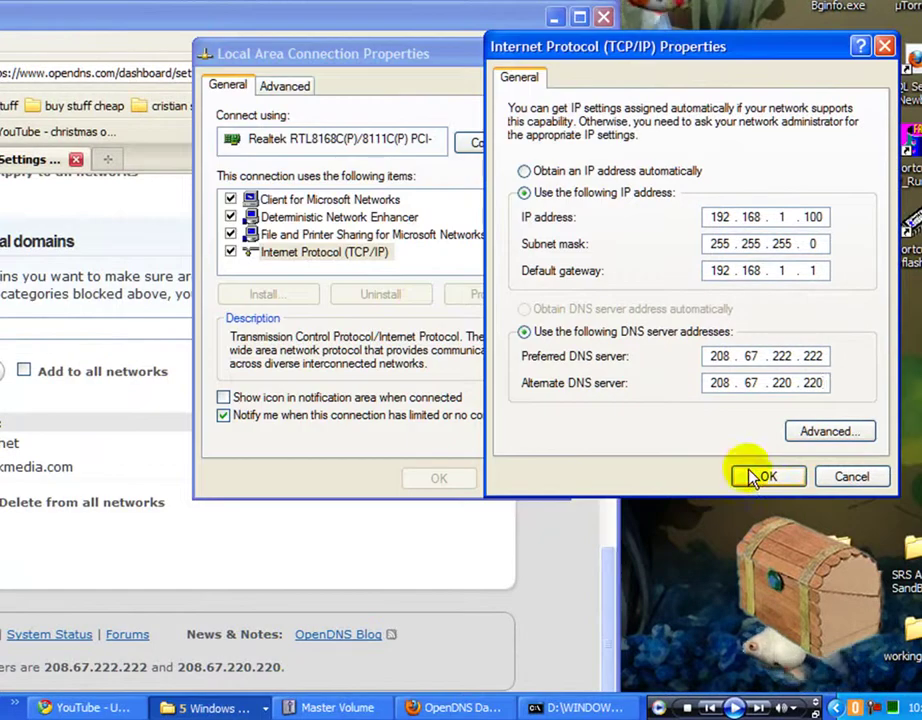
click(760, 476)
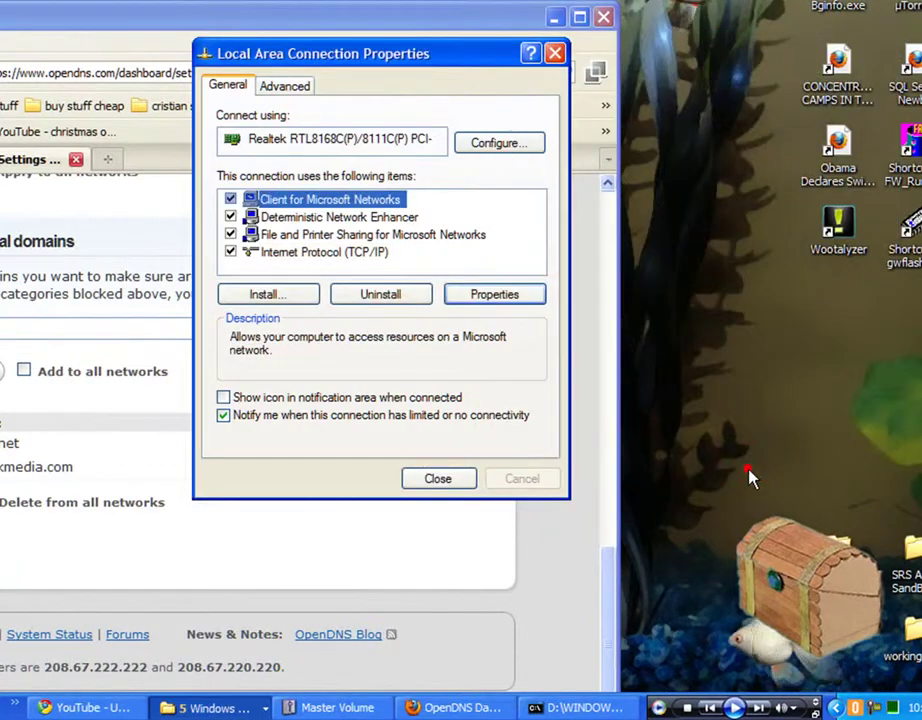
click(440, 477)
click(443, 476)
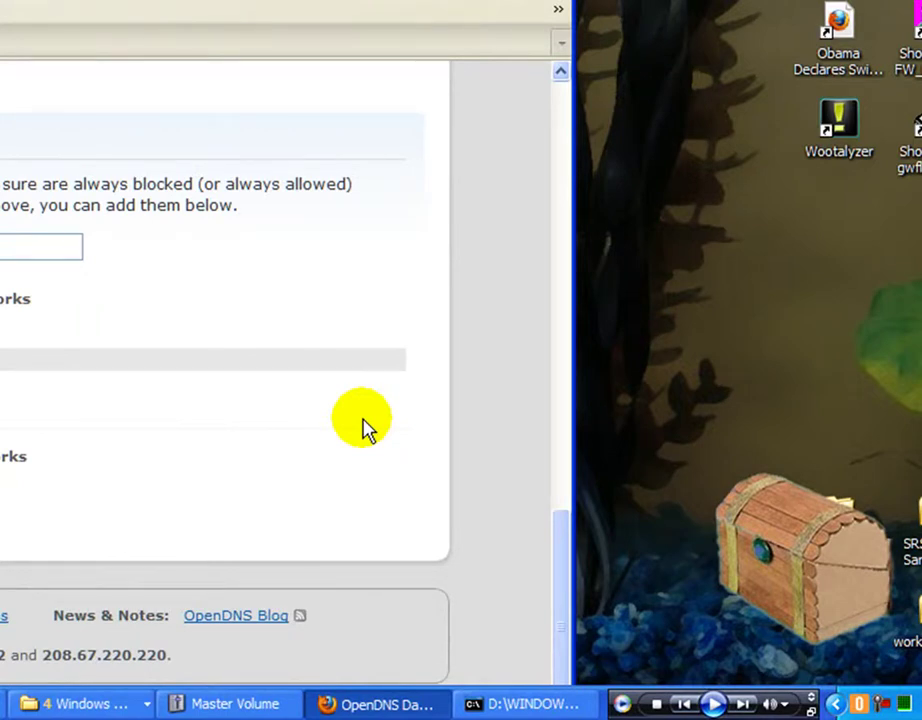
Check the status in the OpenDNS Updater and close it, and clear the Command Prompt window off the screen
click(862, 708)
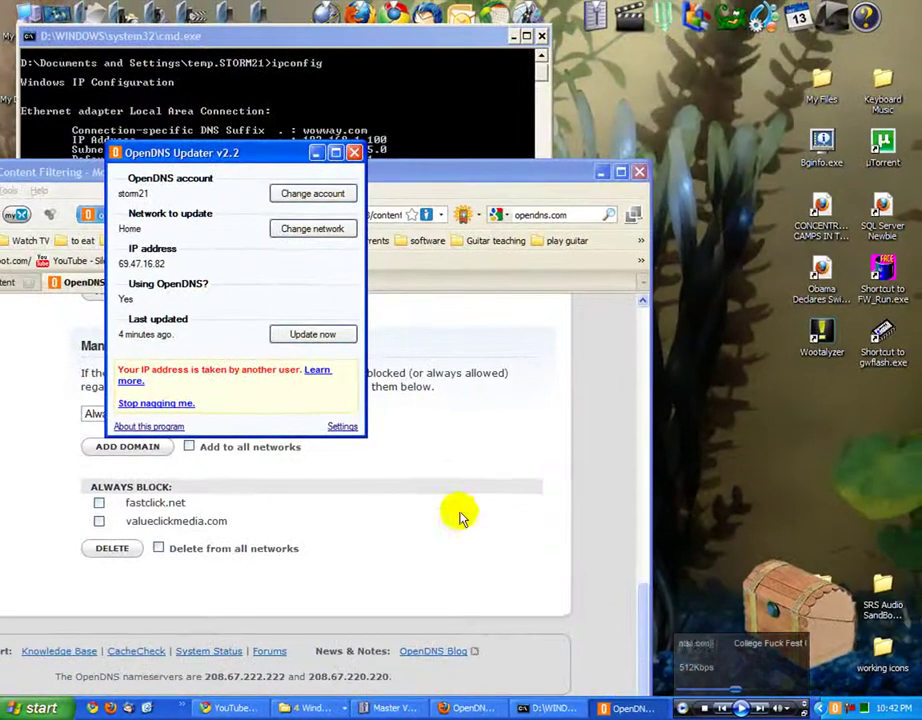
click(354, 152)
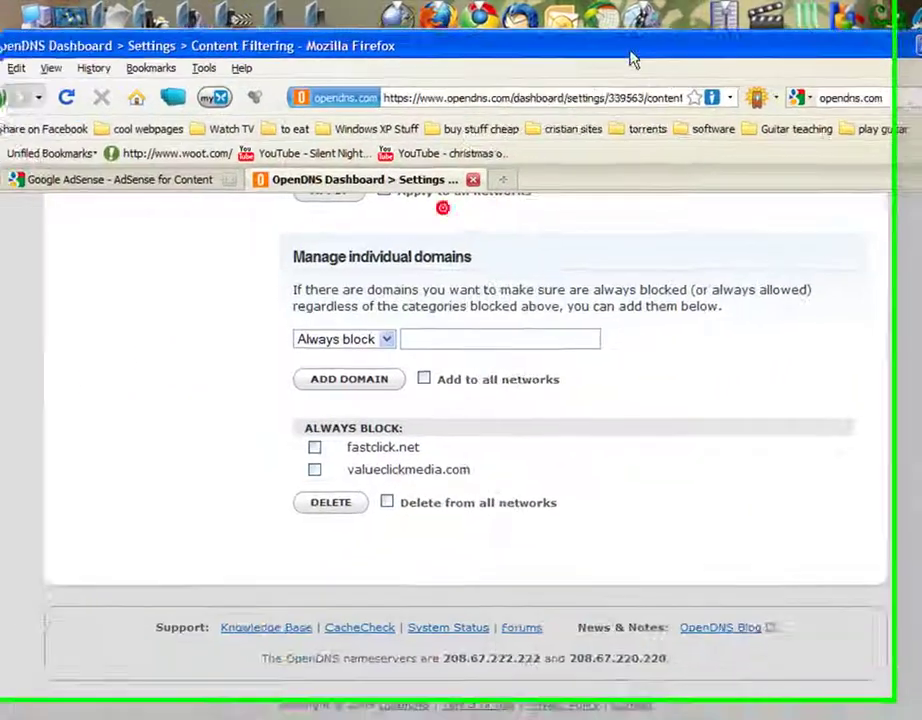
click(33, 130)
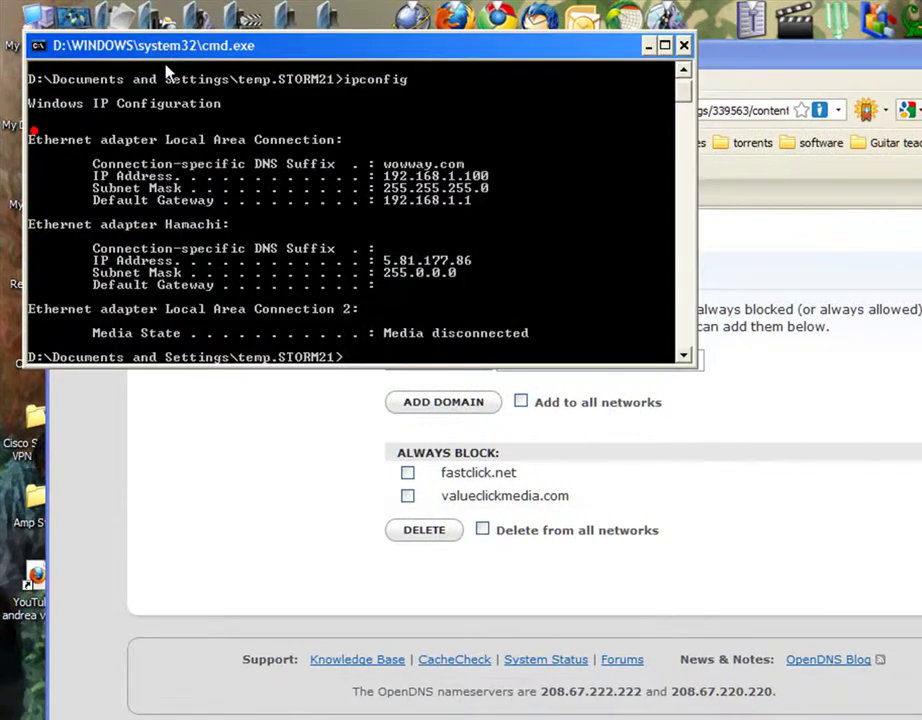
right_click(187, 43)
click(243, 115)
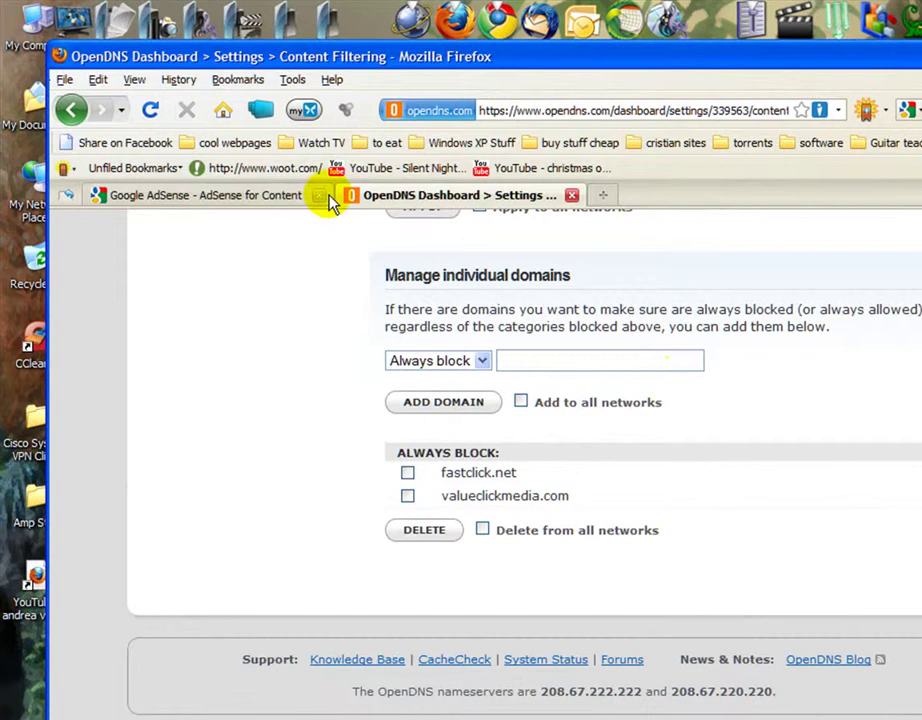
Review the filtering levels and the custom blocked categories on the Content Filtering page
scroll(362, 448, up, 5)
scroll(362, 446, up, 5)
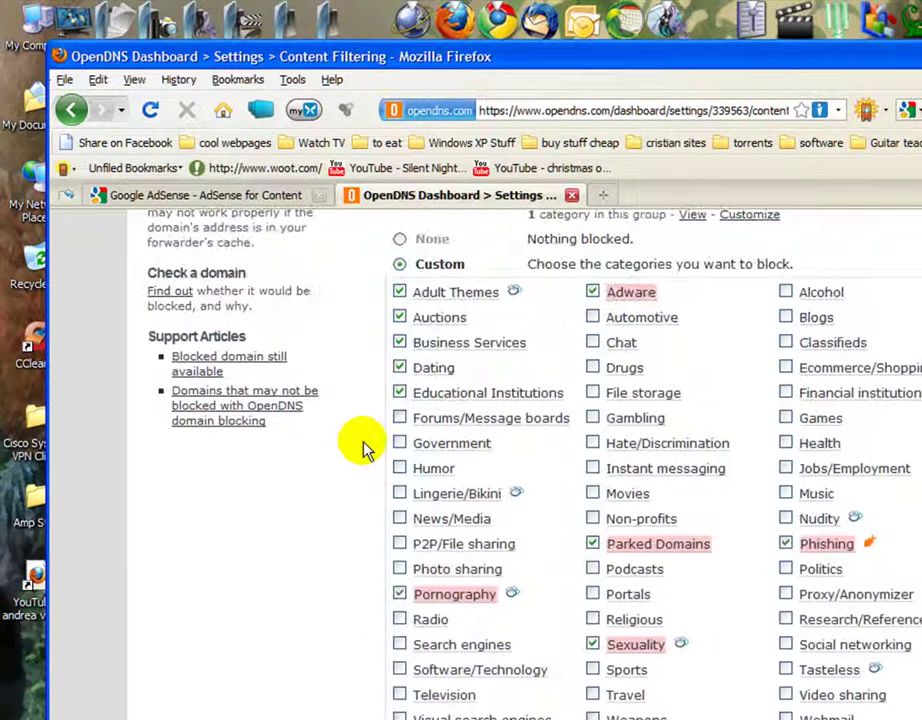
mouse_move(631, 303)
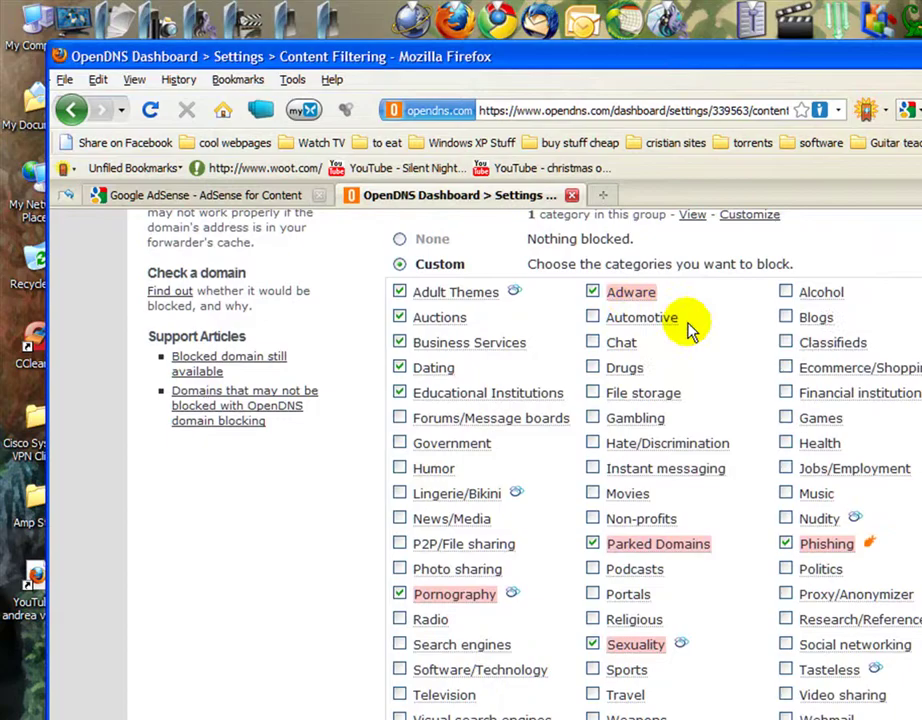
scroll(590, 550, up, 6)
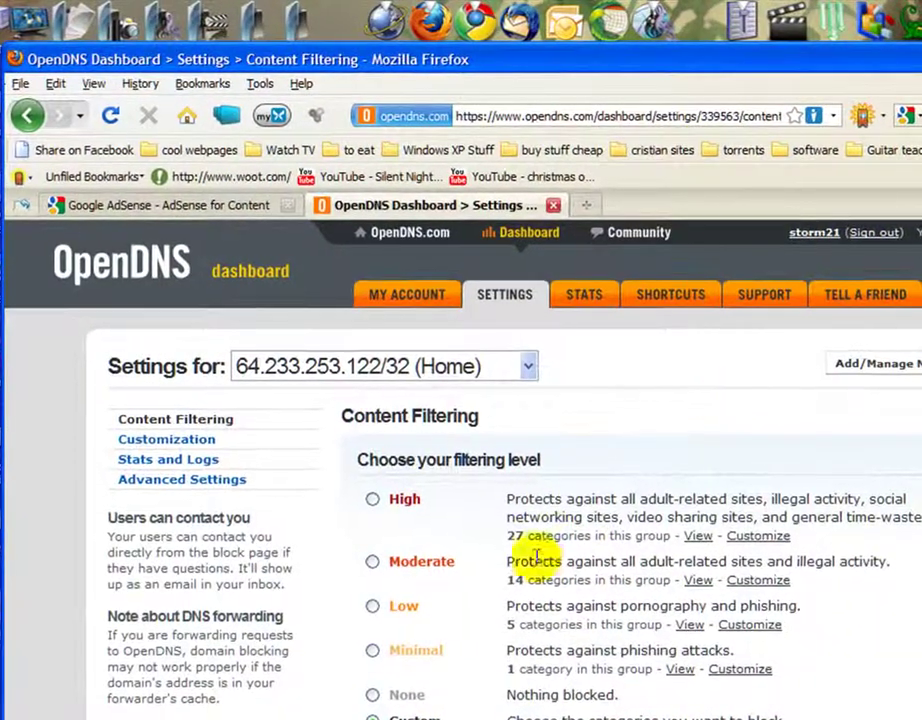
scroll(470, 575, down, 6)
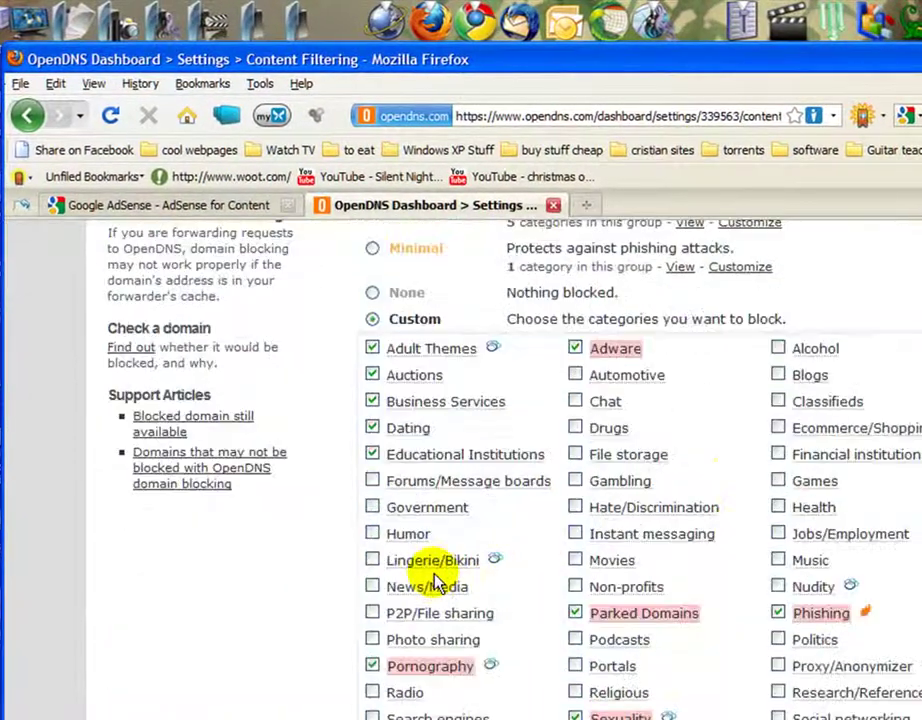
scroll(398, 598, up, 5)
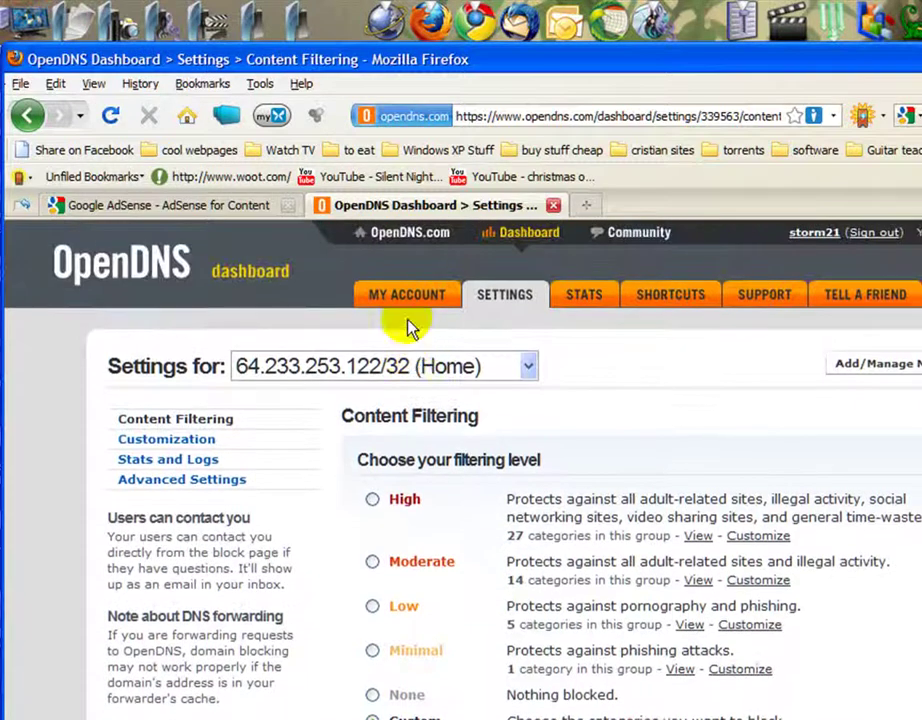
Open the OpenDNS account page and look through the account information and email preferences
click(413, 300)
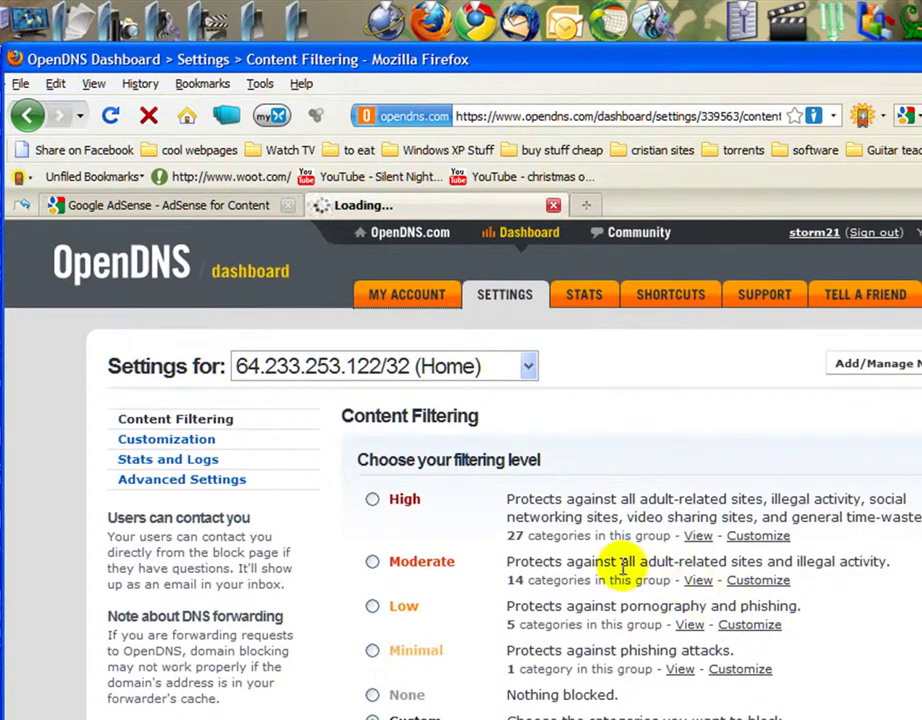
scroll(494, 475, down, 2)
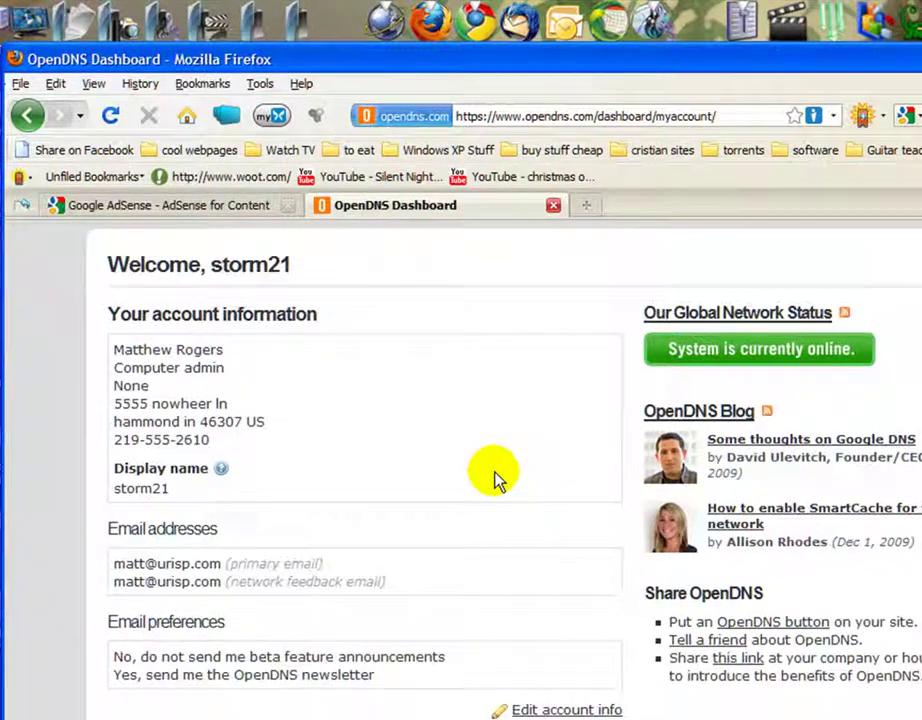
scroll(494, 477, down, 2)
scroll(494, 477, up, 5)
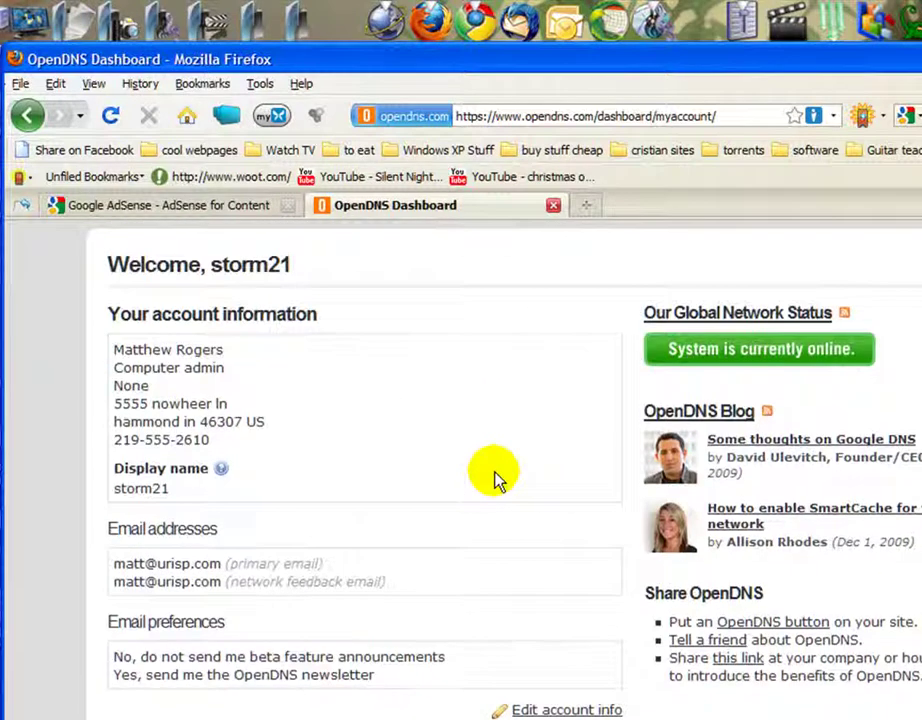
Delete the network with IP 99.17.100.63 from the managed networks in the OpenDNS settings
click(527, 296)
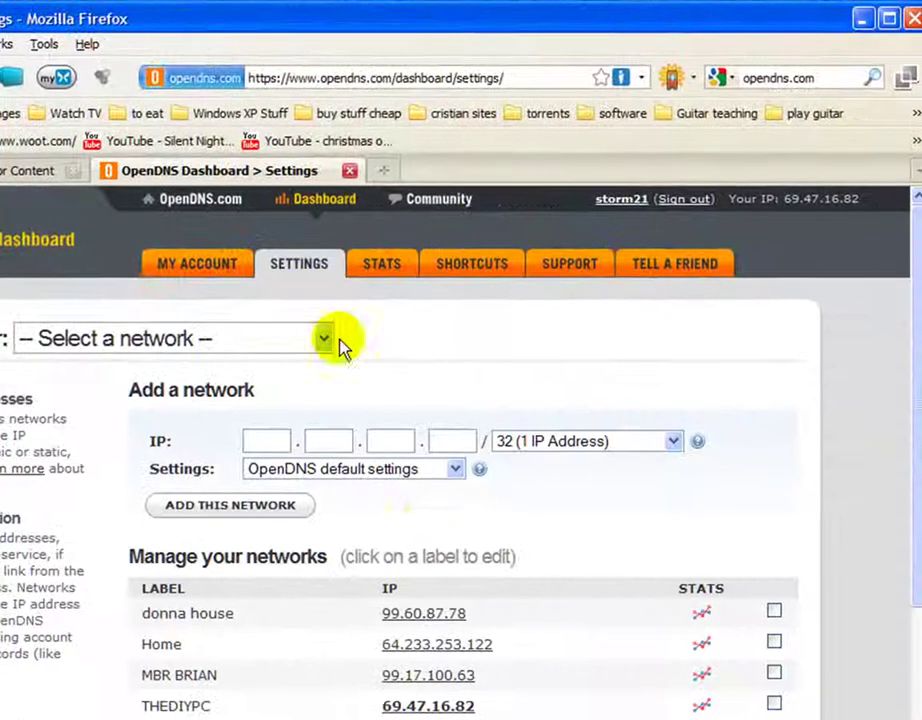
scroll(340, 346, down, 2)
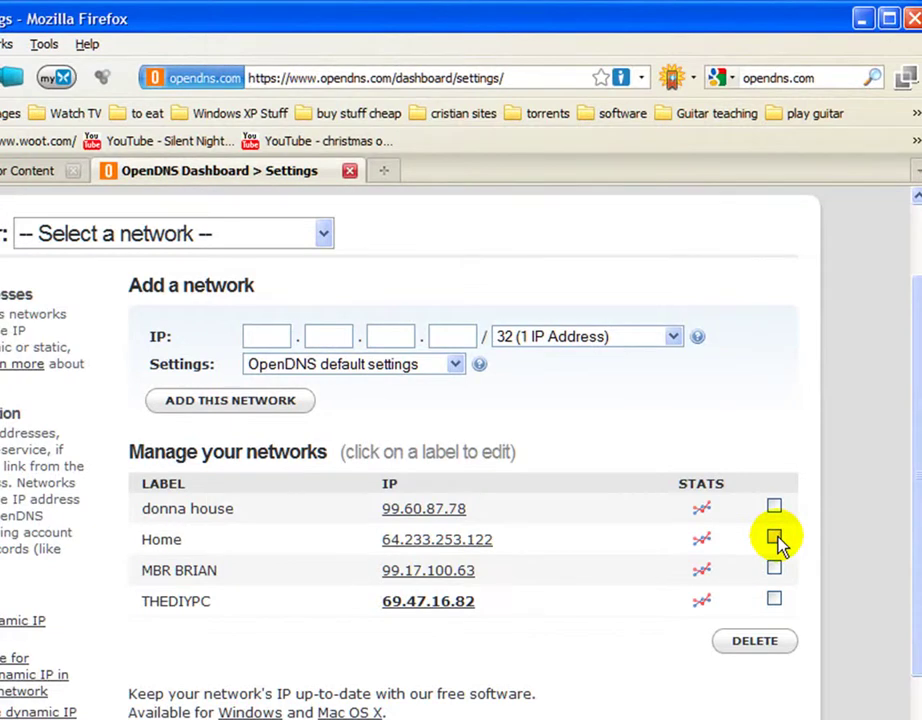
click(775, 569)
click(750, 645)
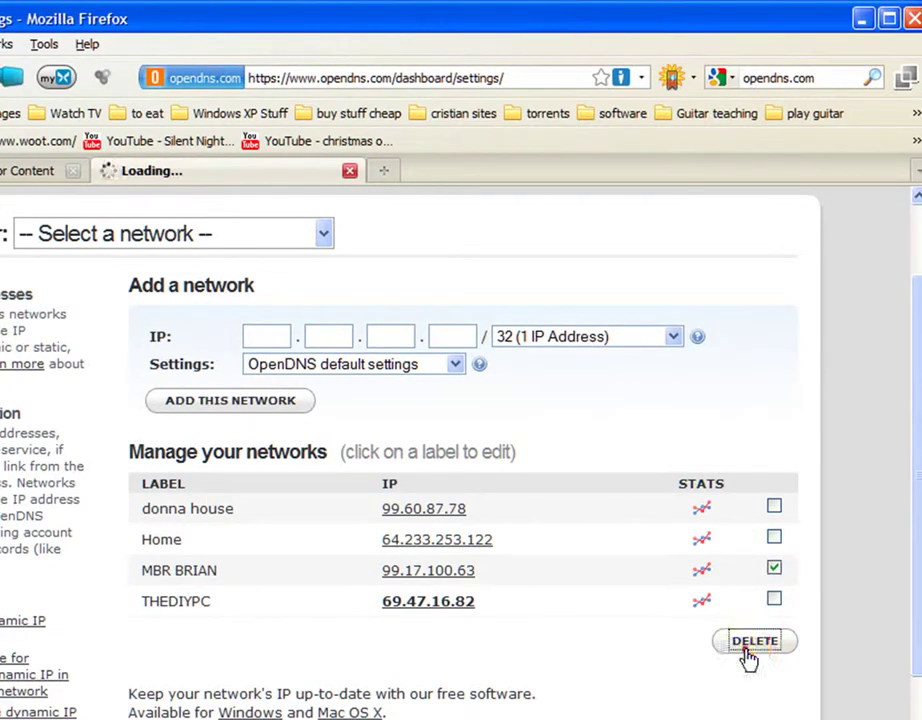